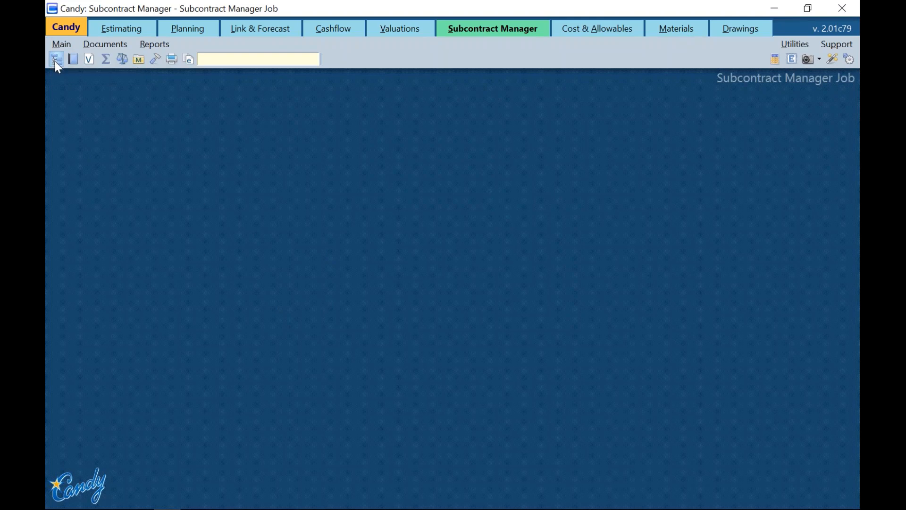
# Create a new subcontract with the unique code PLASTER and the name ABC Plaster, and open its subcontract bill.
pyautogui.click(57, 60)
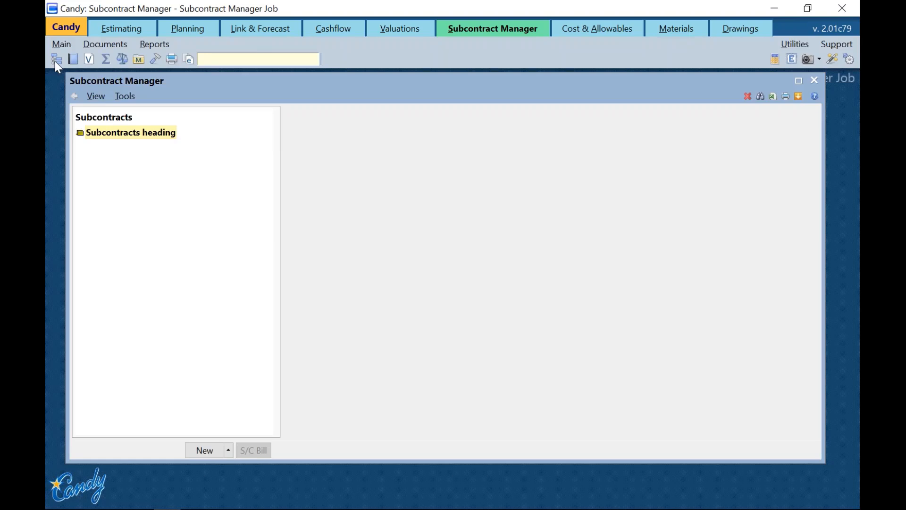
pyautogui.click(203, 449)
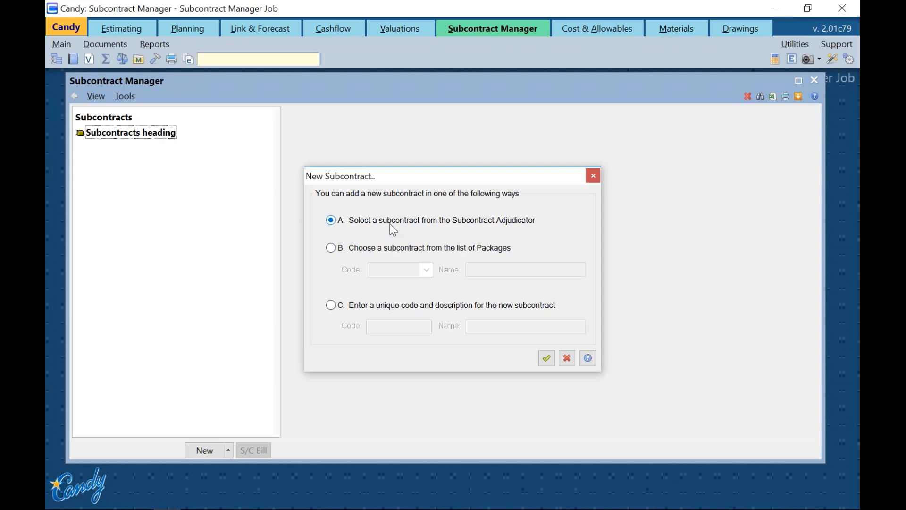
pyautogui.click(396, 250)
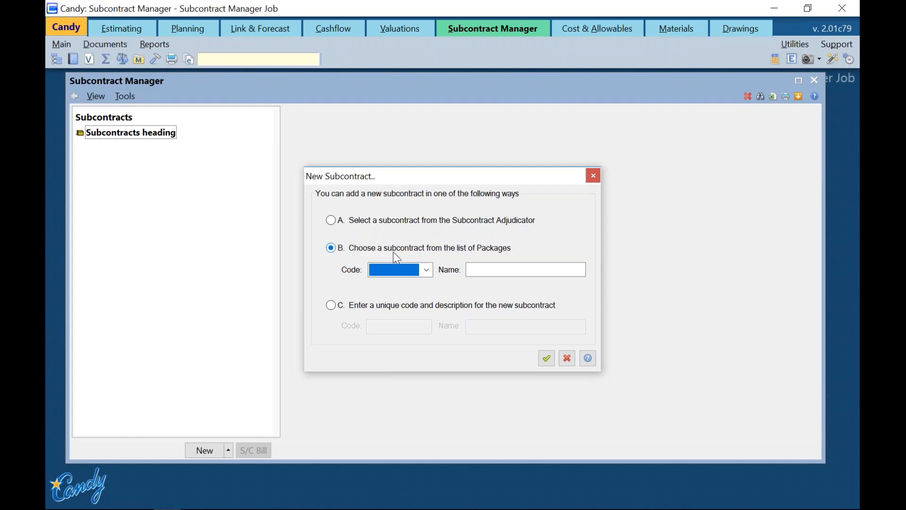
pyautogui.click(332, 306)
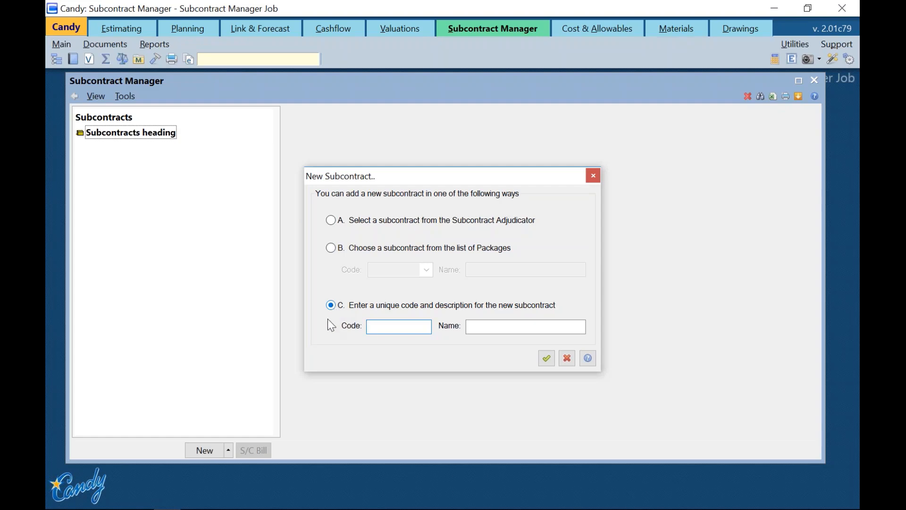
pyautogui.write('PLASTER')
pyautogui.press('Tab')
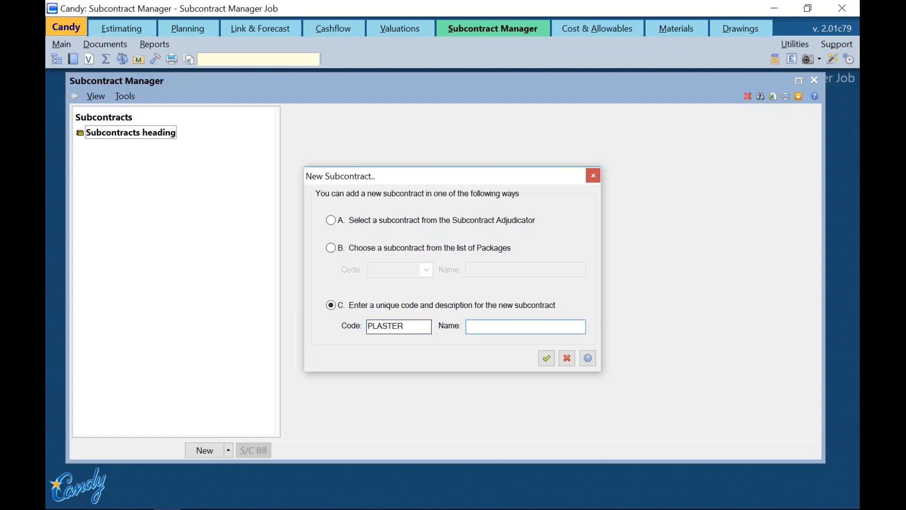
pyautogui.write('ABC Plaster')
pyautogui.click(548, 359)
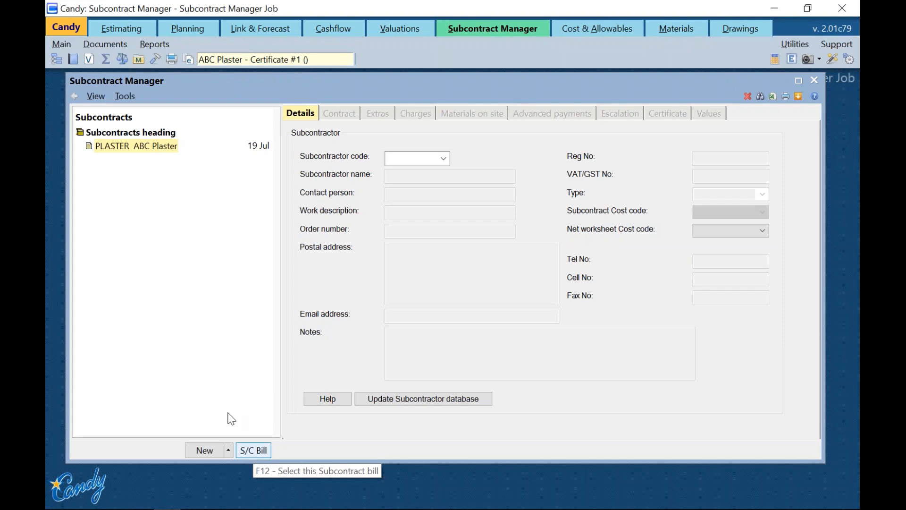
pyautogui.doubleClick(130, 147)
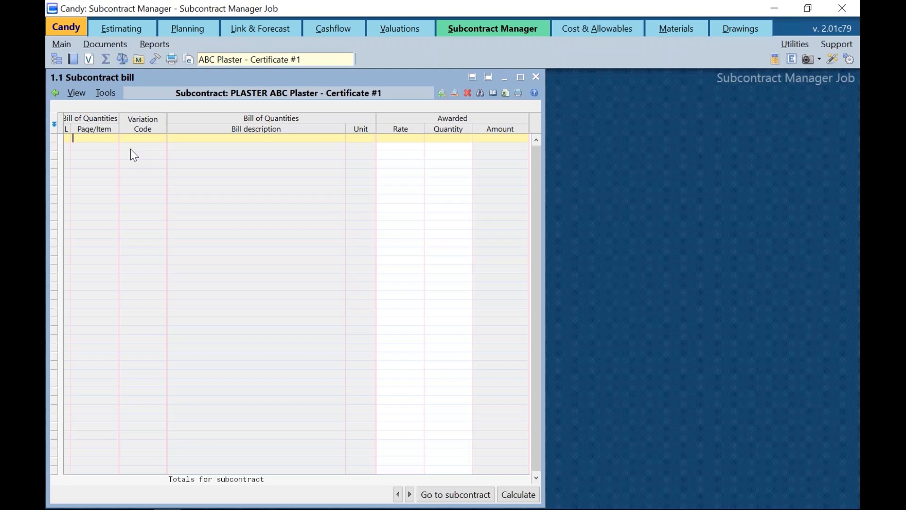
# Open the valuation bill document 8.1 BOQ with Subcontract allocation.
pyautogui.click(400, 31)
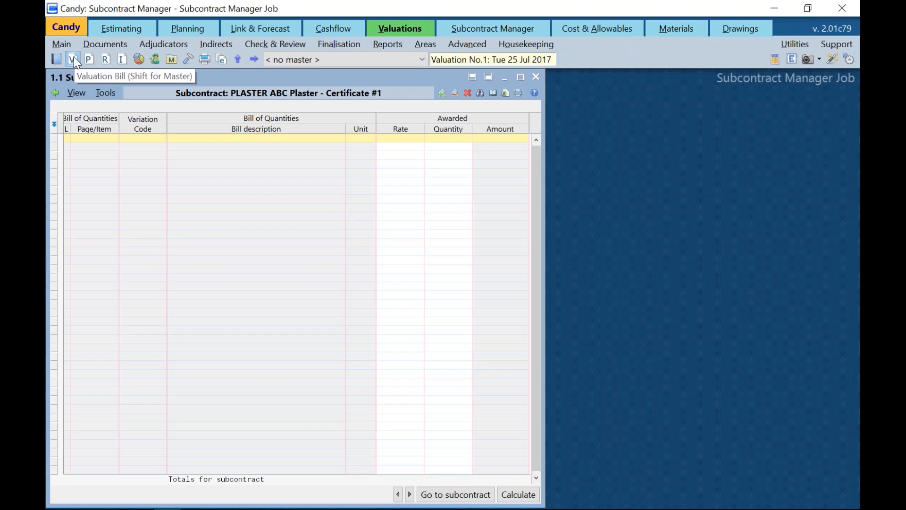
pyautogui.click(59, 61)
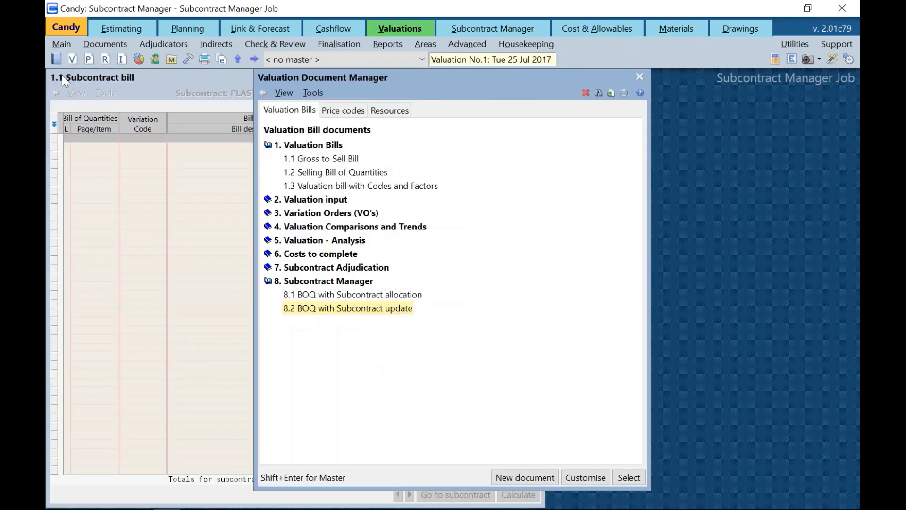
pyautogui.click(307, 296)
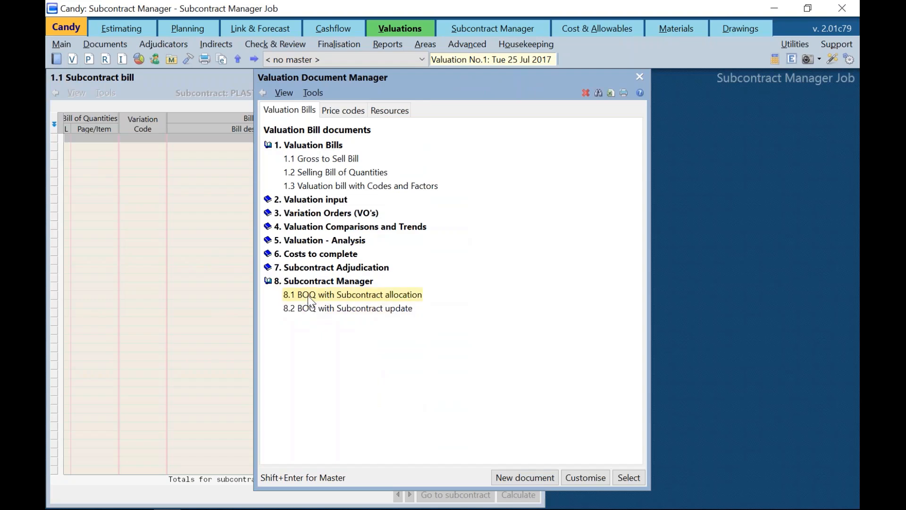
pyautogui.doubleClick(307, 296)
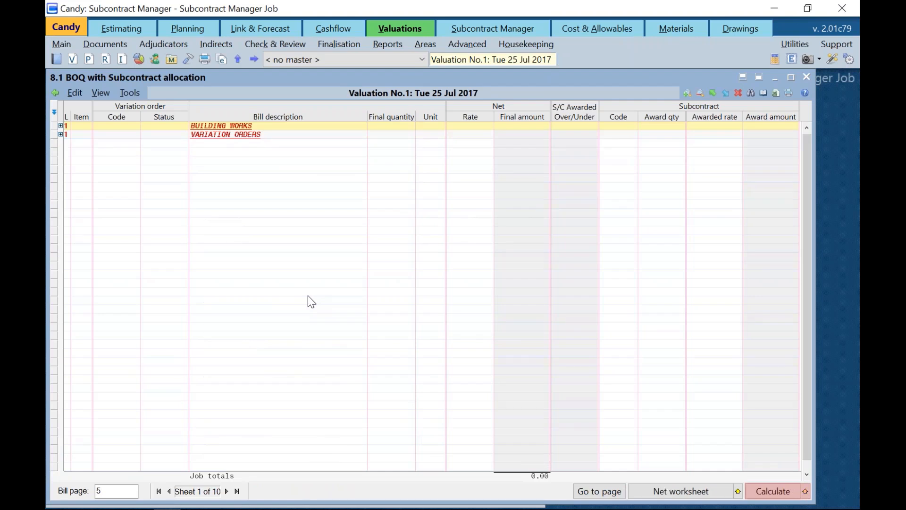
# Expand the BUILDING WORKS heading and its PLASTERING section in the BOQ.
pyautogui.press('+')
pyautogui.press('Down')
pyautogui.press('Down')
pyautogui.press('Down')
pyautogui.press('Down')
pyautogui.press('Down')
pyautogui.press('Down')
pyautogui.press('Down')
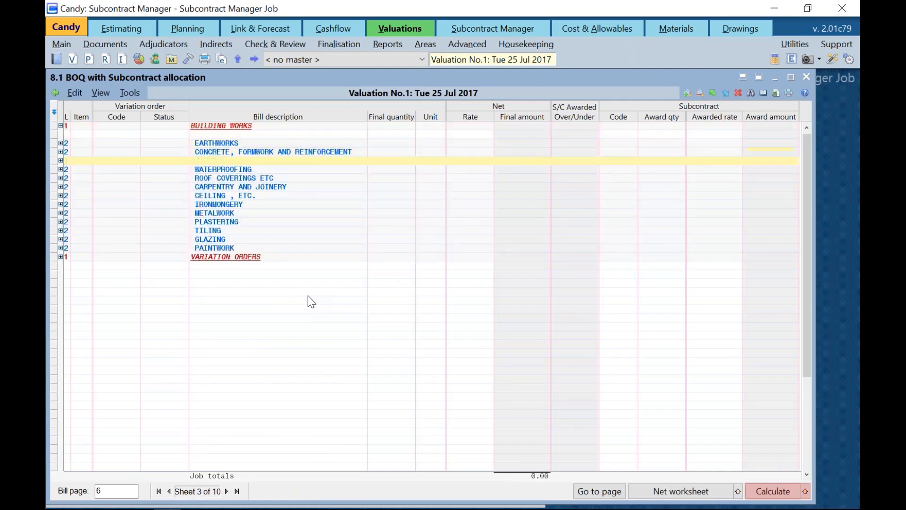
pyautogui.press('Down')
pyautogui.press('Down')
pyautogui.press('Down')
pyautogui.press('Down')
pyautogui.press('+')
pyautogui.press('Down')
pyautogui.press('Down')
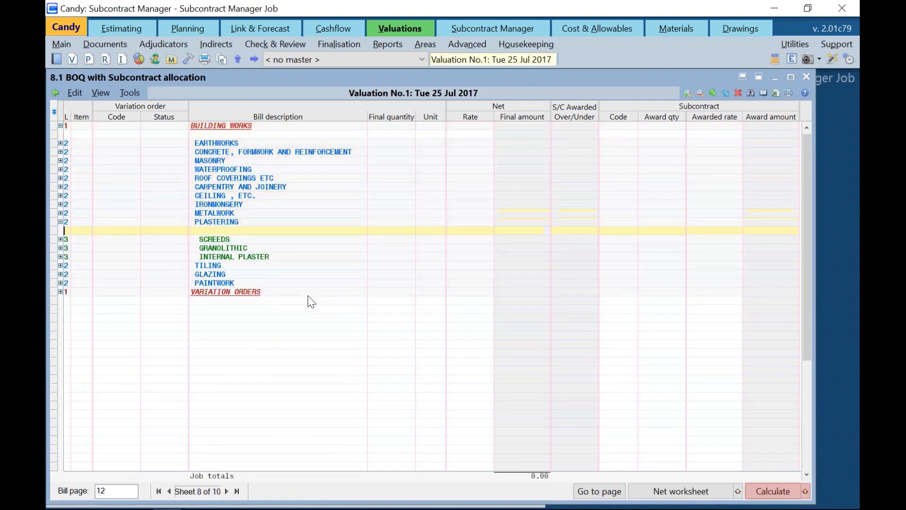
# Expand the SCREEDS and GRANOLITHIC headings under PLASTERING down to their priced bill items.
pyautogui.press('+')
pyautogui.press('Down')
pyautogui.press('+')
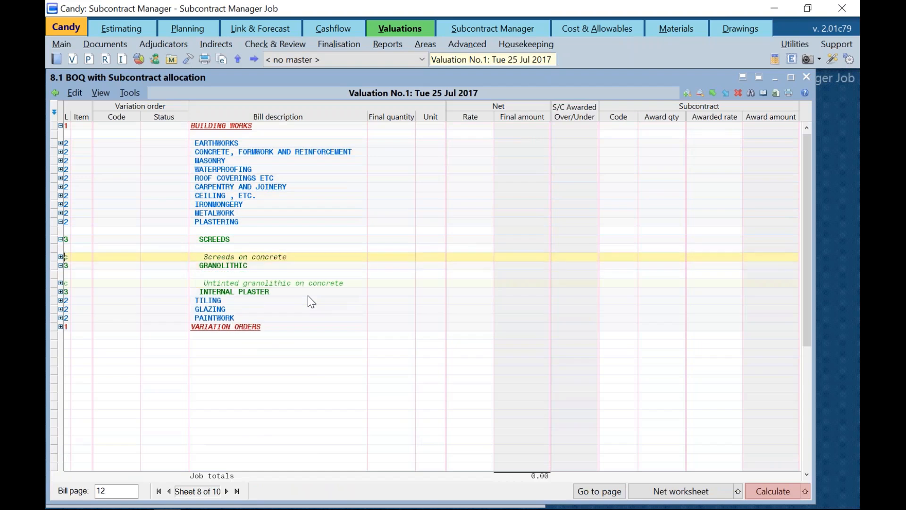
pyautogui.press('+')
pyautogui.press('Down')
pyautogui.press('Down')
pyautogui.press('Down')
pyautogui.press('Down')
pyautogui.press('Down')
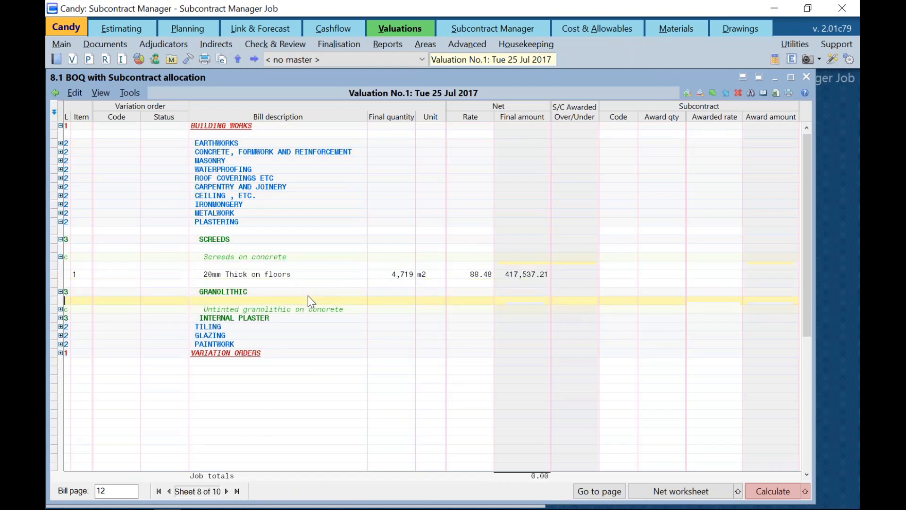
pyautogui.press('ctrl')
pyautogui.press('Down')
pyautogui.press('+')
pyautogui.press('Down')
pyautogui.press('Down')
pyautogui.press('Down')
pyautogui.press('Down')
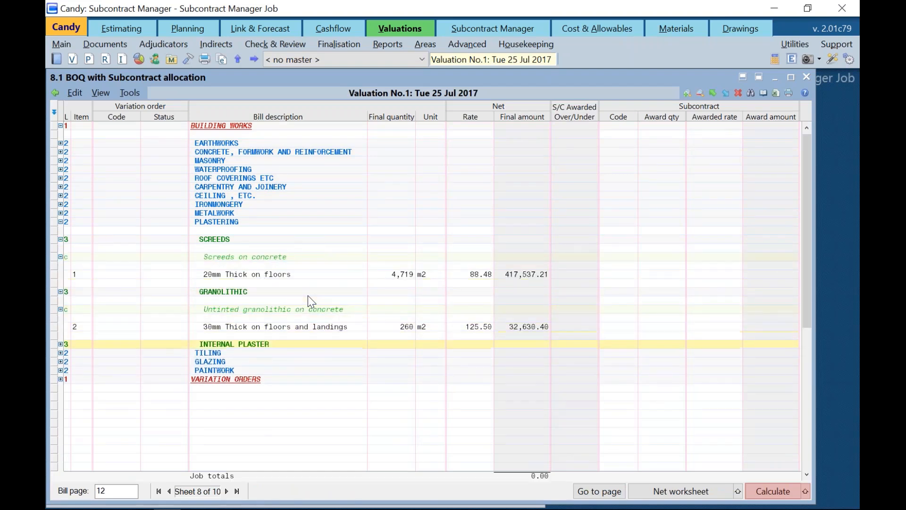
# Expand the INTERNAL PLASTER heading and its cement plaster on brickwork caption down to the bill items.
pyautogui.press('+')
pyautogui.press('Down')
pyautogui.press('Down')
pyautogui.press('+')
pyautogui.press('Down')
pyautogui.press('Down')
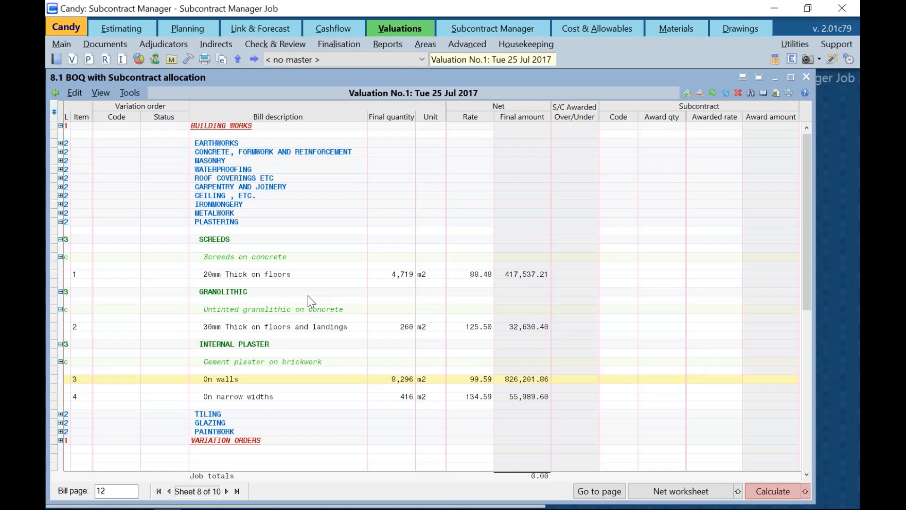
# Examine the plastering items for screeds, granolithic, walls and narrow widths one by one, and close the BOQ document.
pyautogui.click(328, 415)
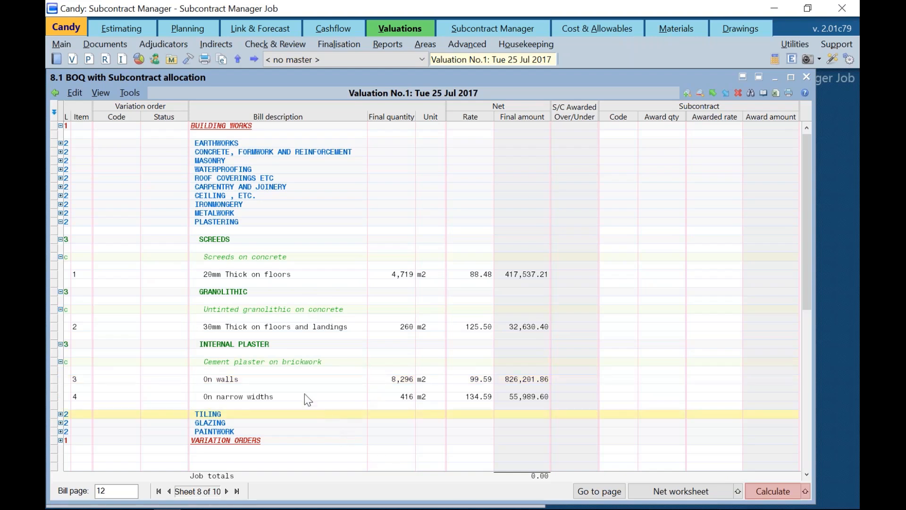
pyautogui.click(220, 277)
pyautogui.click(227, 328)
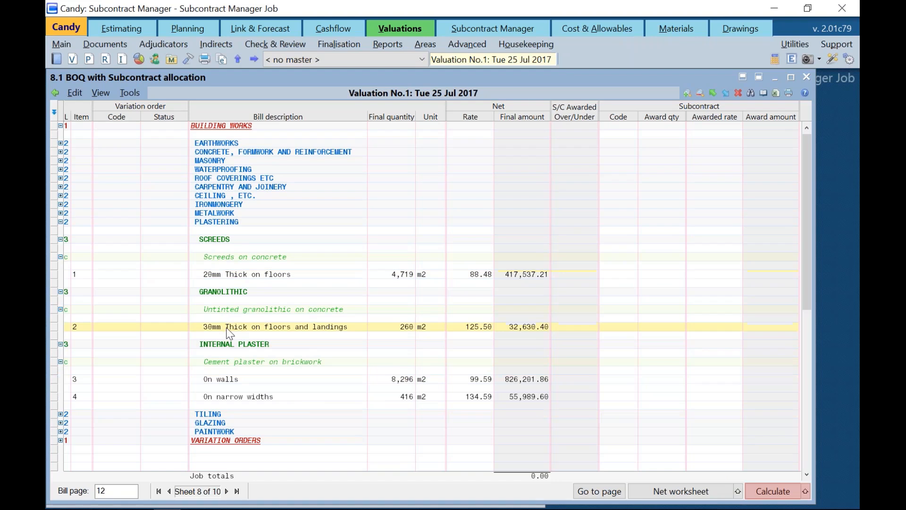
pyautogui.click(236, 381)
pyautogui.click(236, 397)
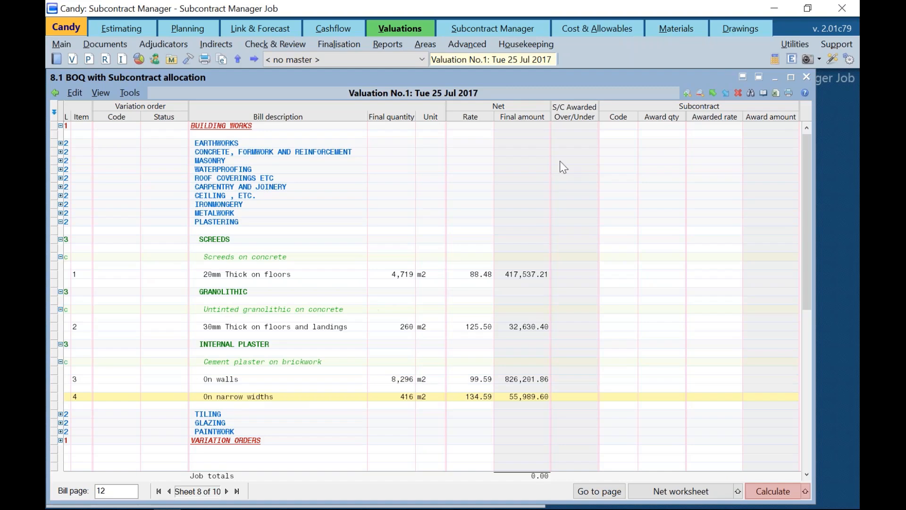
pyautogui.click(806, 77)
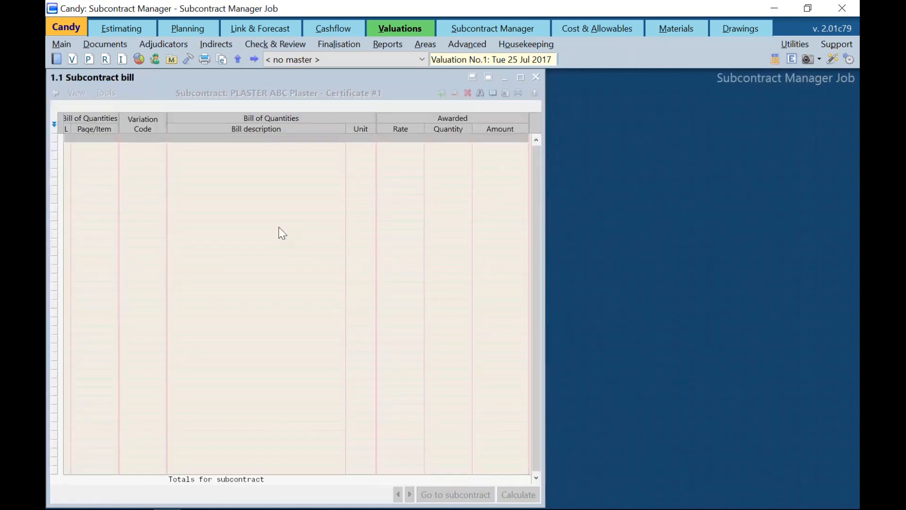
# Import bill items by page and trade into the ABC Plaster subcontract bill, using all pages and the Plastering trade.
pyautogui.click(468, 33)
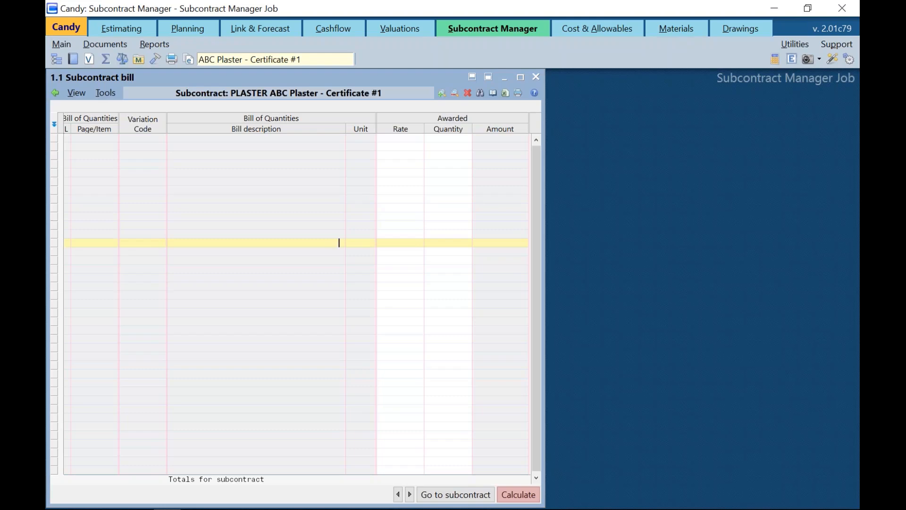
pyautogui.click(104, 94)
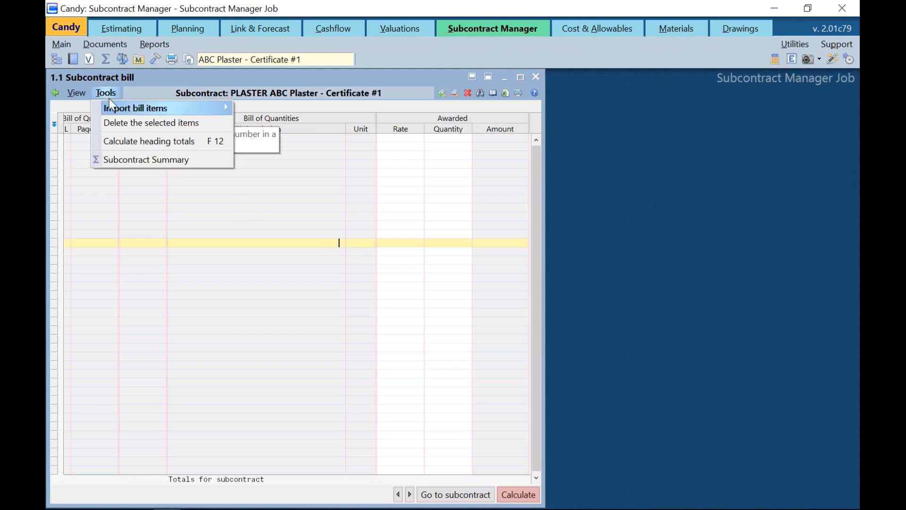
pyautogui.moveTo(115, 107)
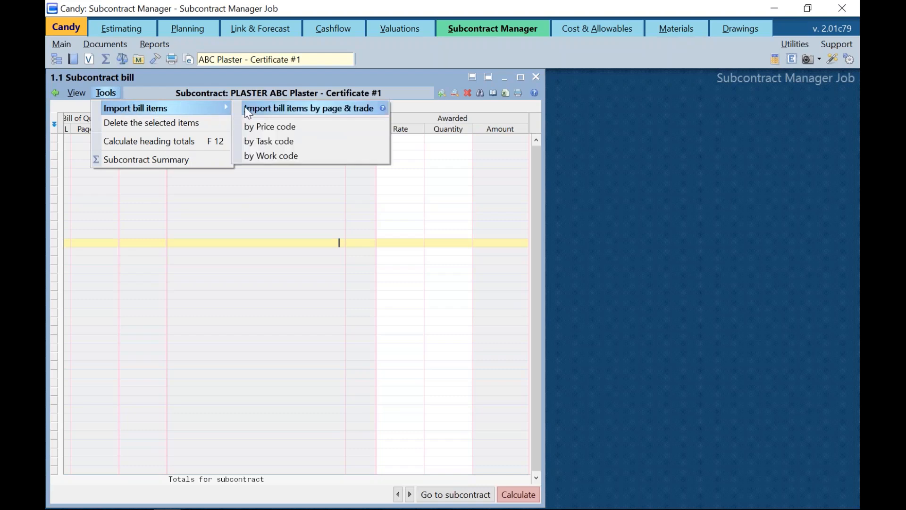
pyautogui.click(324, 114)
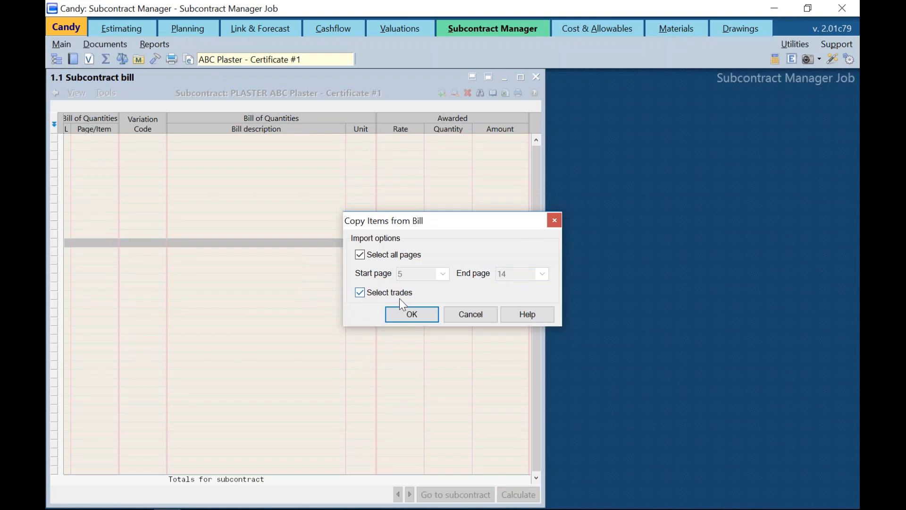
pyautogui.click(410, 313)
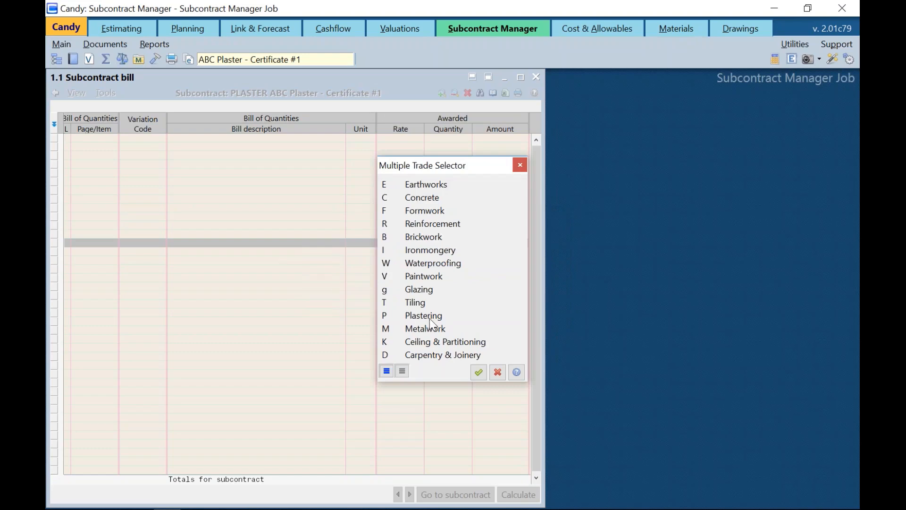
pyautogui.click(429, 318)
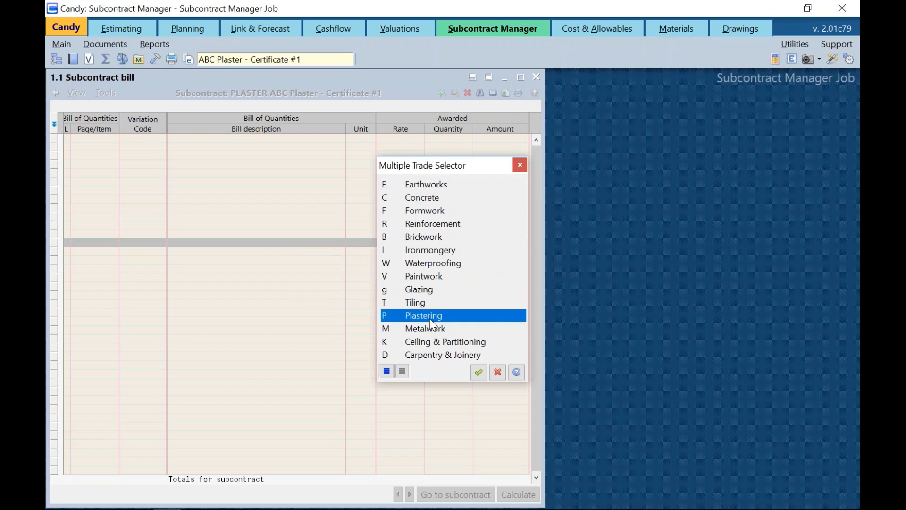
pyautogui.click(480, 372)
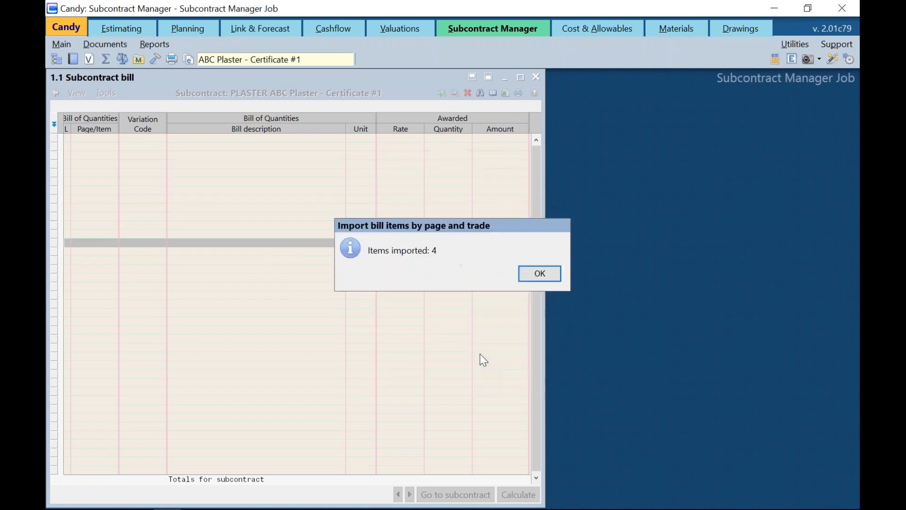
pyautogui.click(539, 275)
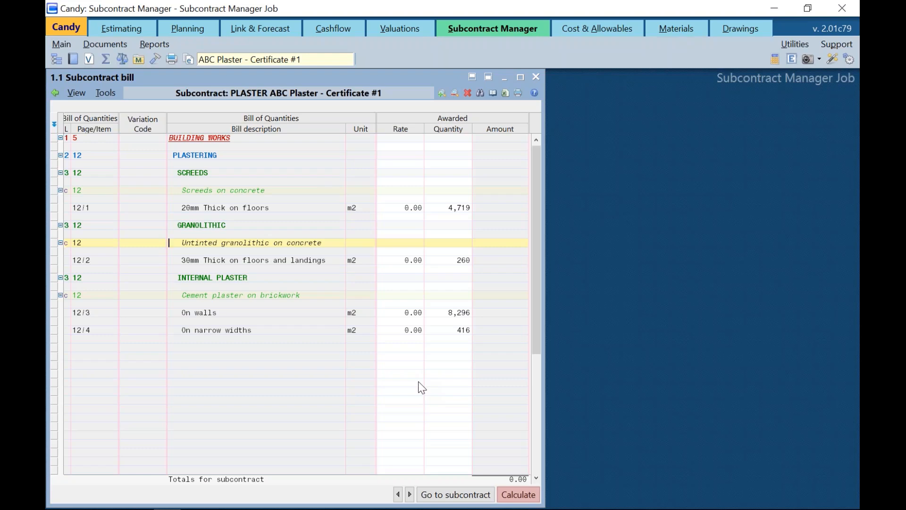
# Enter awarded rates of 50 for the 20mm screed on floors and 60 for the 30mm granolithic on floors and landings.
pyautogui.rightClick(409, 138)
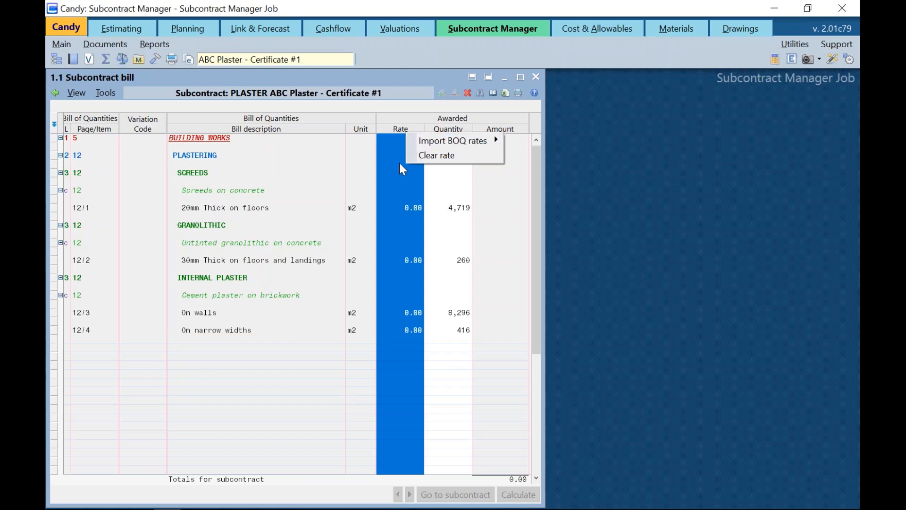
pyautogui.click(389, 212)
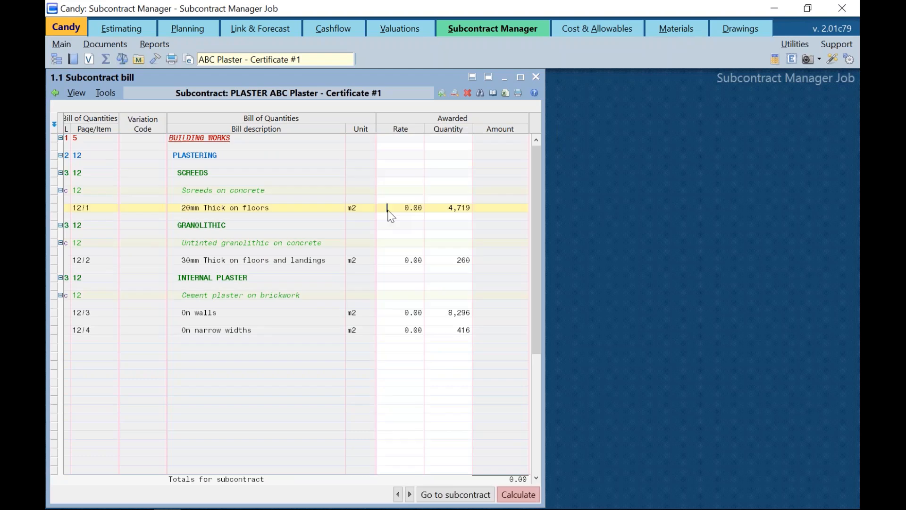
pyautogui.write('50')
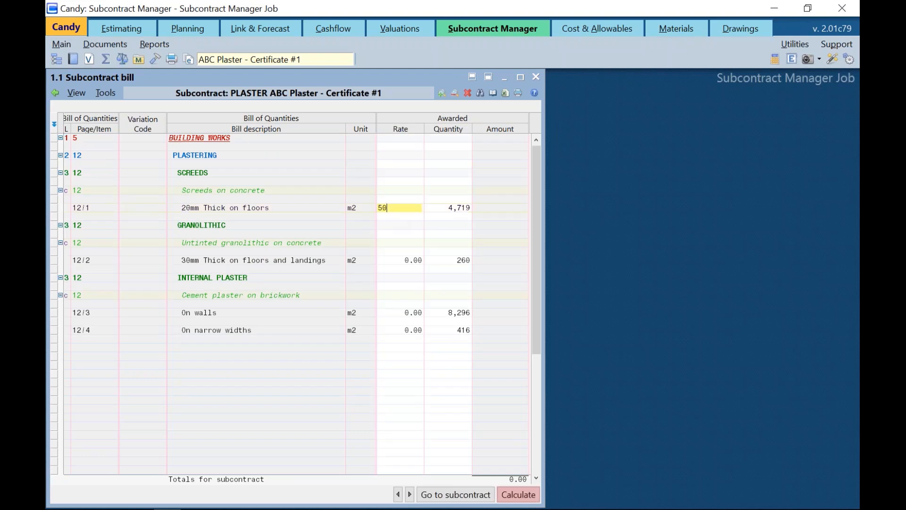
pyautogui.press('Return')
pyautogui.write('60')
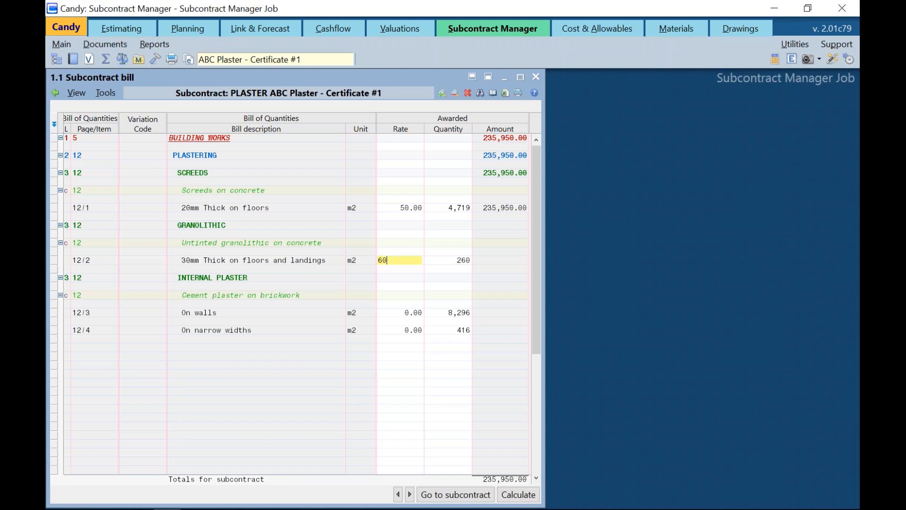
pyautogui.press('Return')
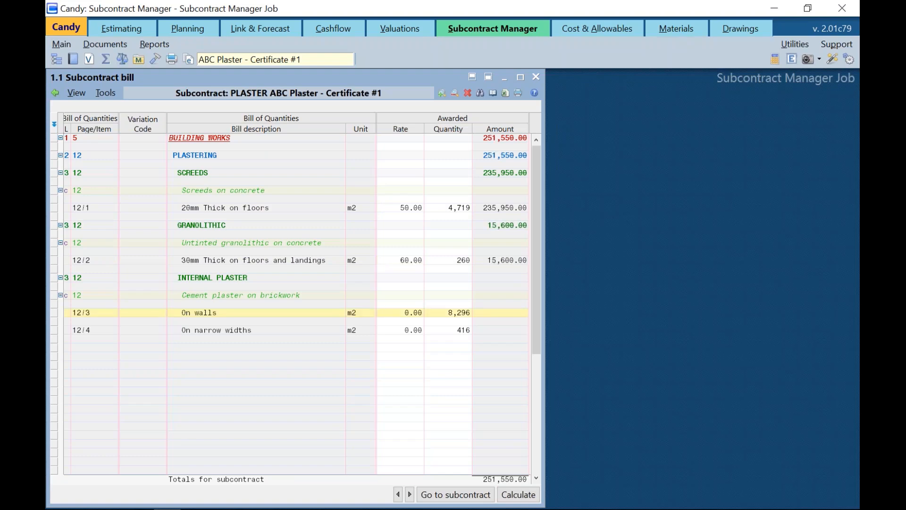
# Enter awarded rates of 50 for internal plaster on walls and 103 on narrow widths, and close the subcontract bill.
pyautogui.write('50')
pyautogui.press('Return')
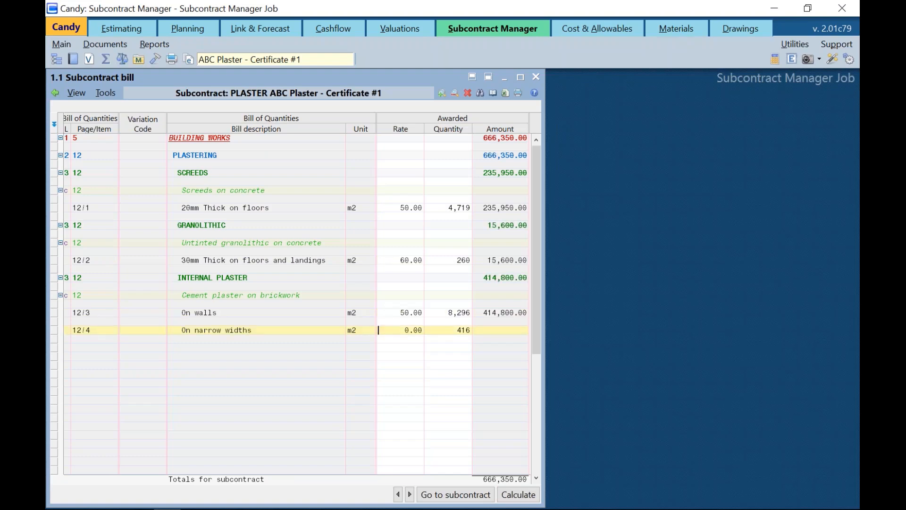
pyautogui.write('103')
pyautogui.press('Return')
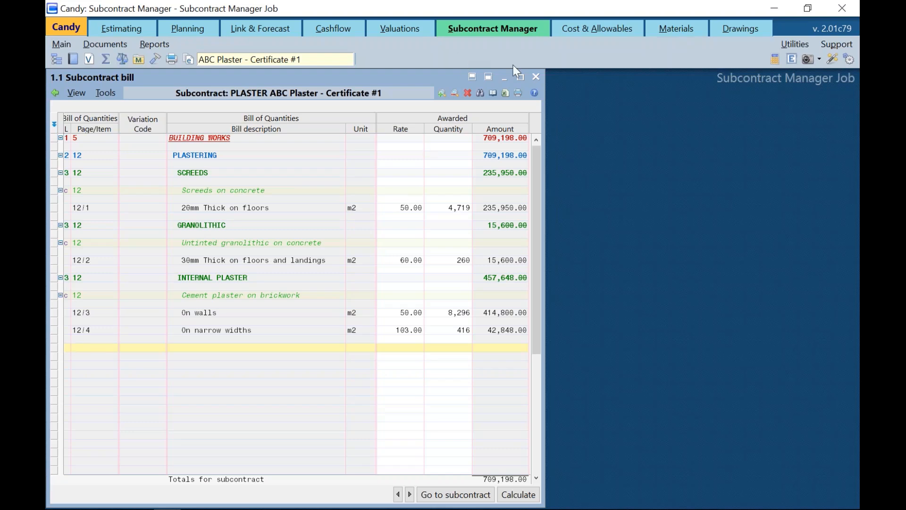
pyautogui.click(536, 77)
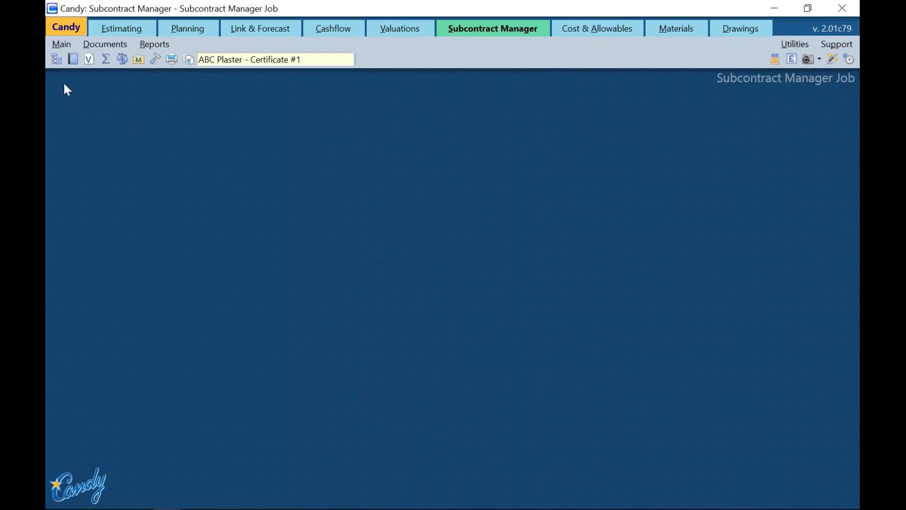
# Review the three subcontractors' quotes for the CEIL - S/C CEILING package in the Subcontract Adjudicator and close it.
pyautogui.click(56, 61)
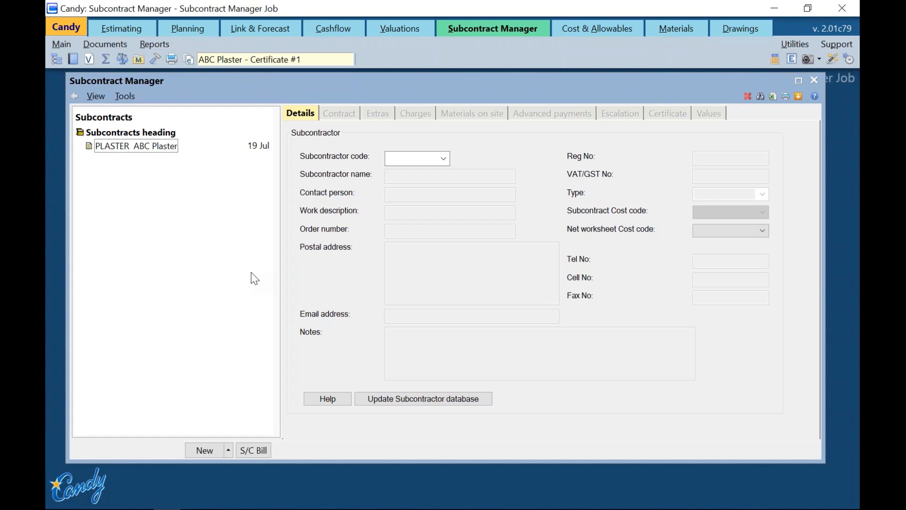
pyautogui.click(119, 64)
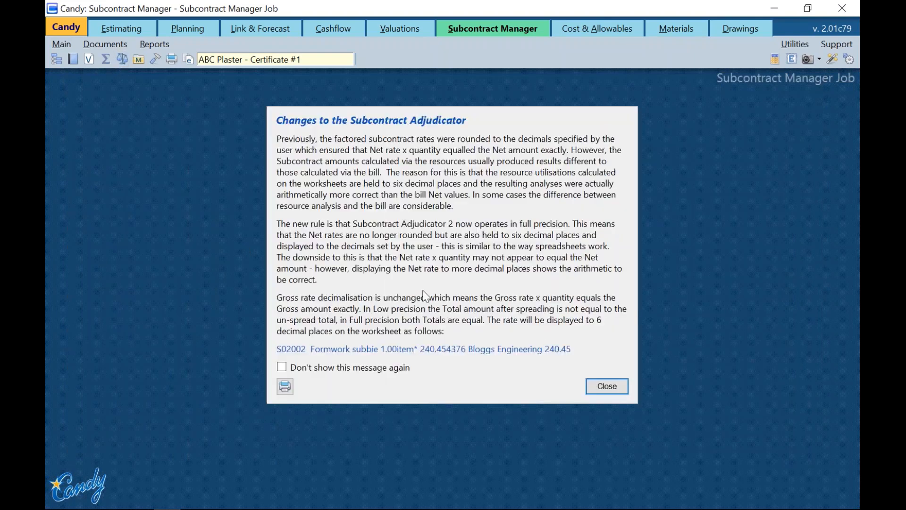
pyautogui.click(604, 387)
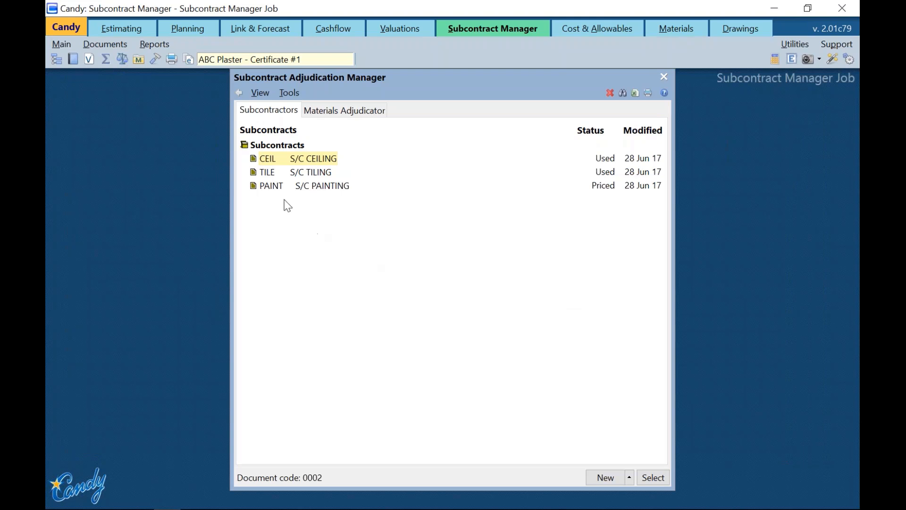
pyautogui.doubleClick(313, 163)
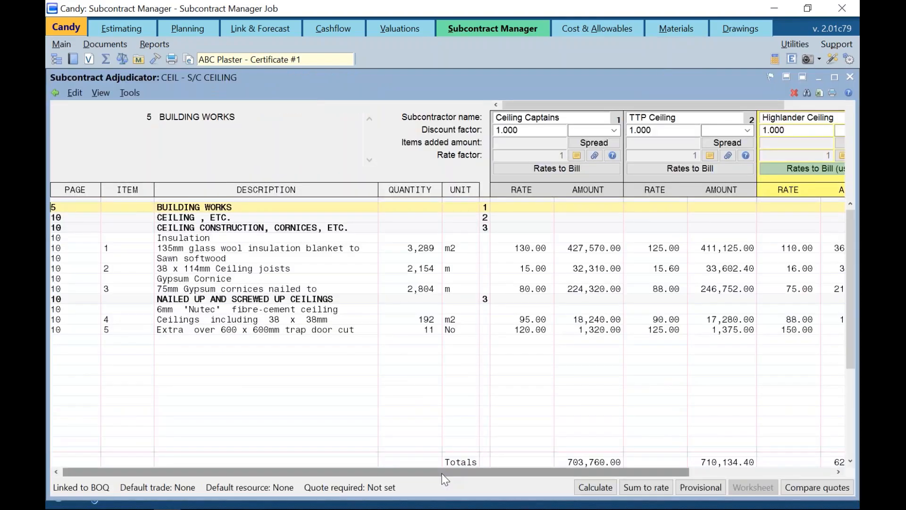
pyautogui.moveTo(443, 472); pyautogui.dragTo(499, 472)
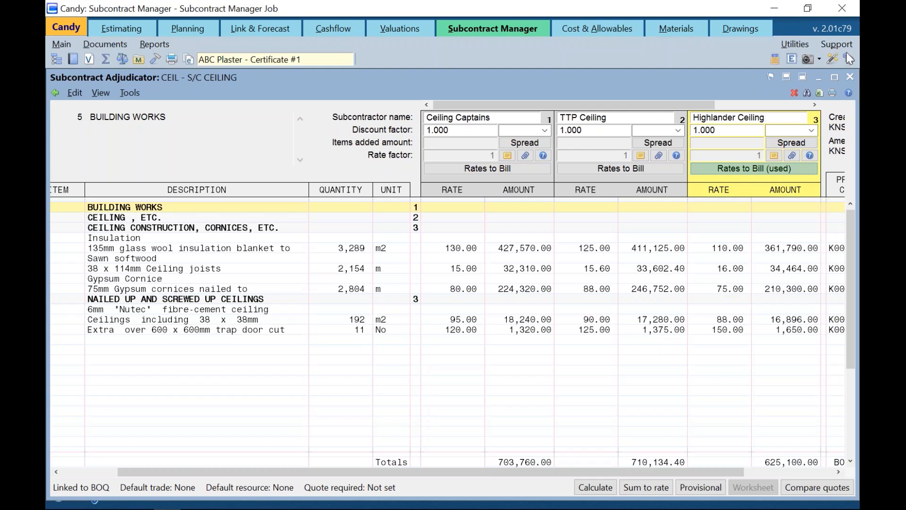
pyautogui.click(850, 78)
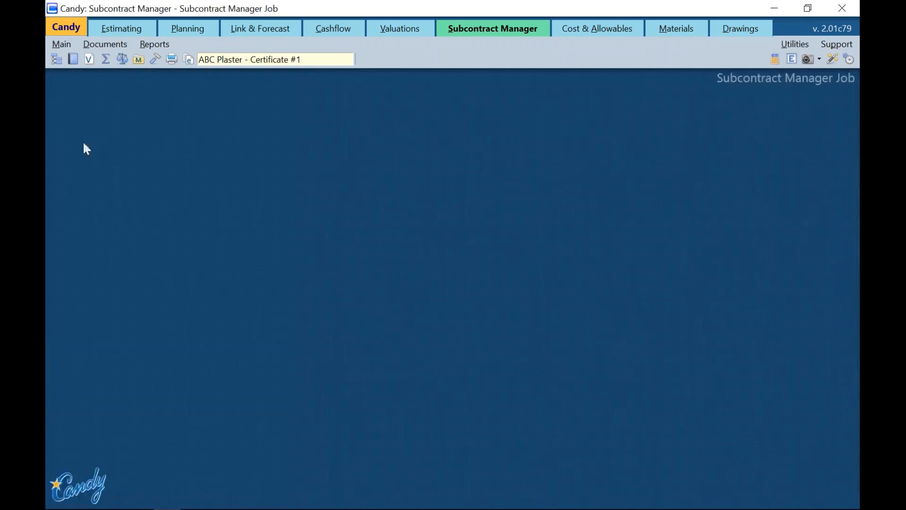
# Create a new subcontract from the Subcontract Adjudicator, importing the CEIL package bill with Highlander Ceiling's rates.
pyautogui.click(51, 65)
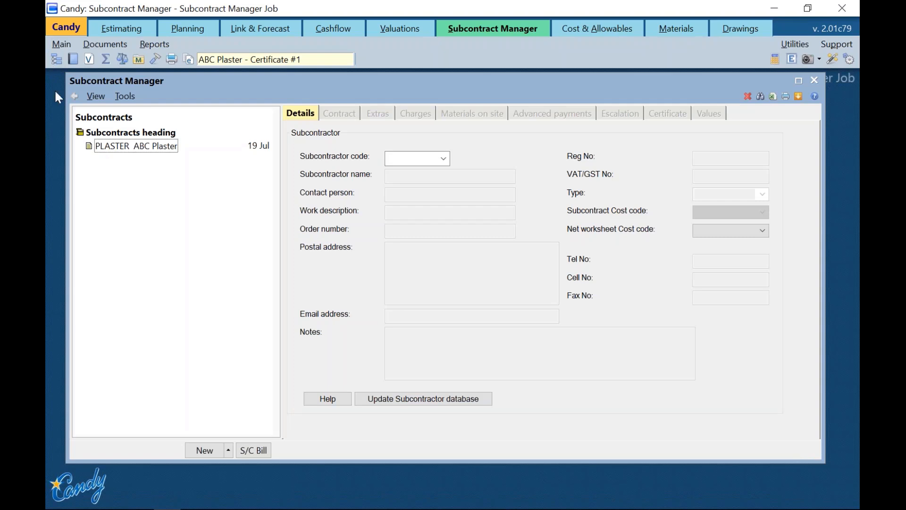
pyautogui.click(205, 451)
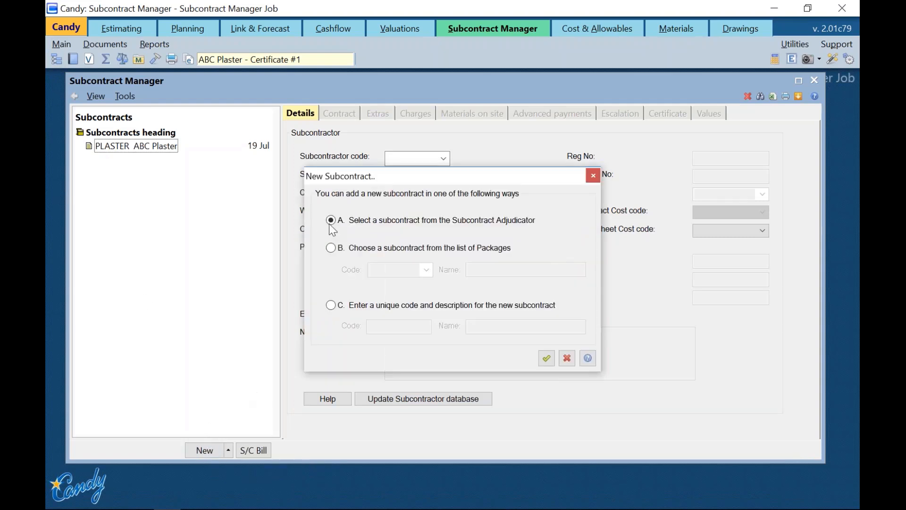
pyautogui.click(357, 223)
pyautogui.click(546, 359)
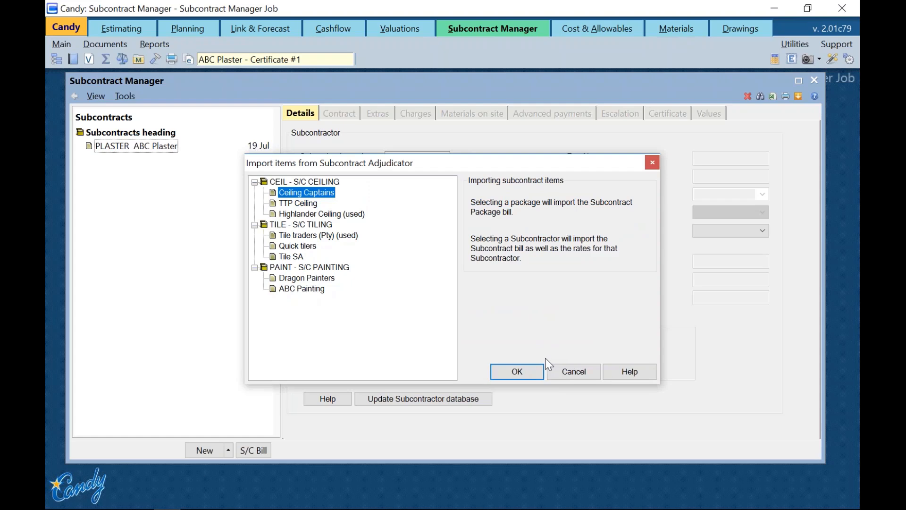
pyautogui.click(301, 182)
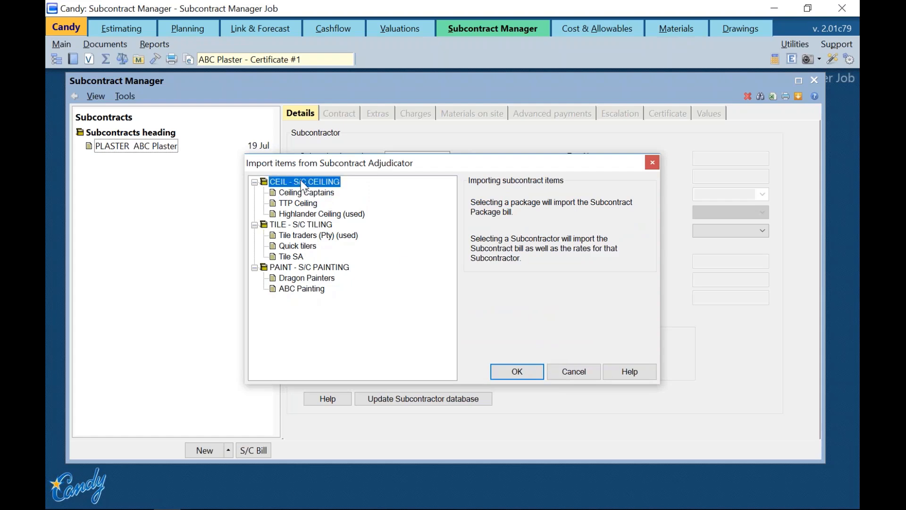
pyautogui.click(324, 226)
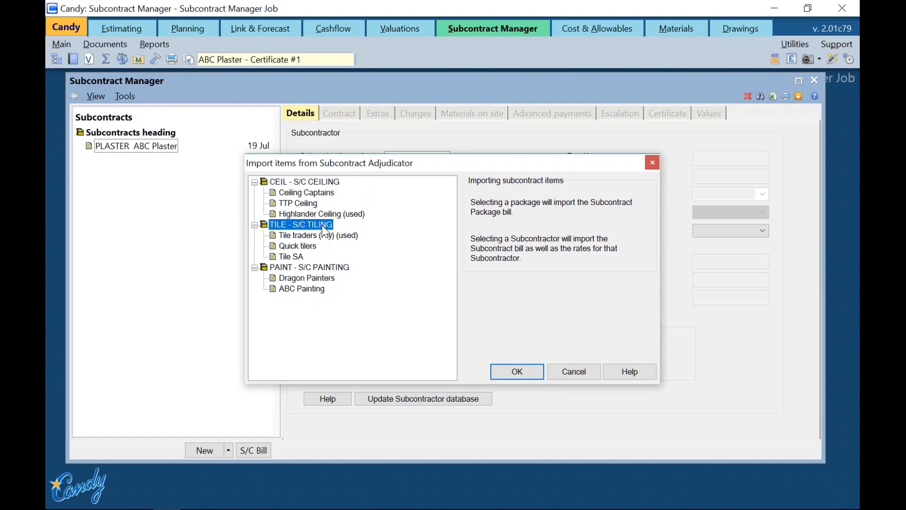
pyautogui.click(332, 267)
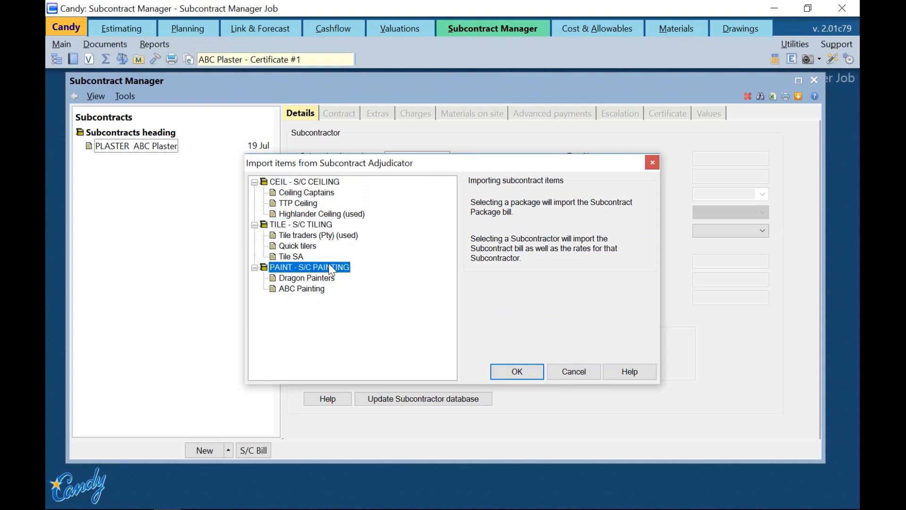
pyautogui.click(305, 184)
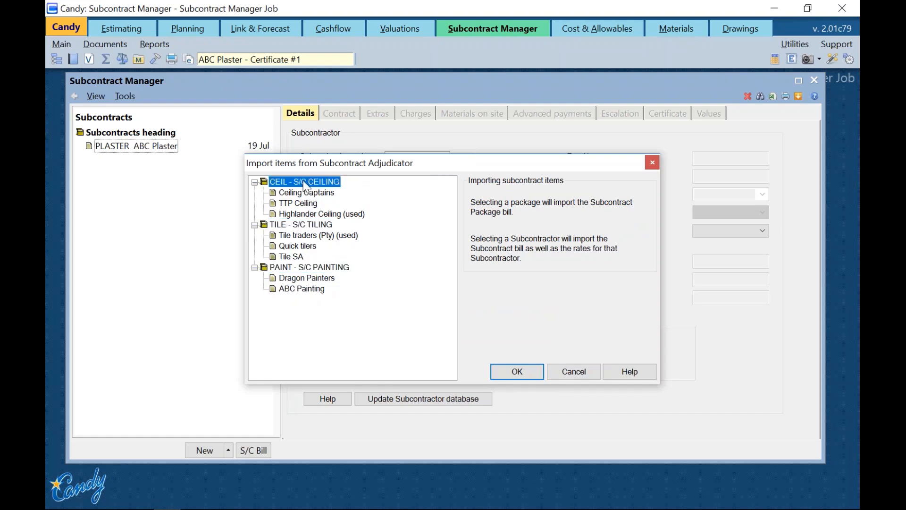
pyautogui.click(309, 215)
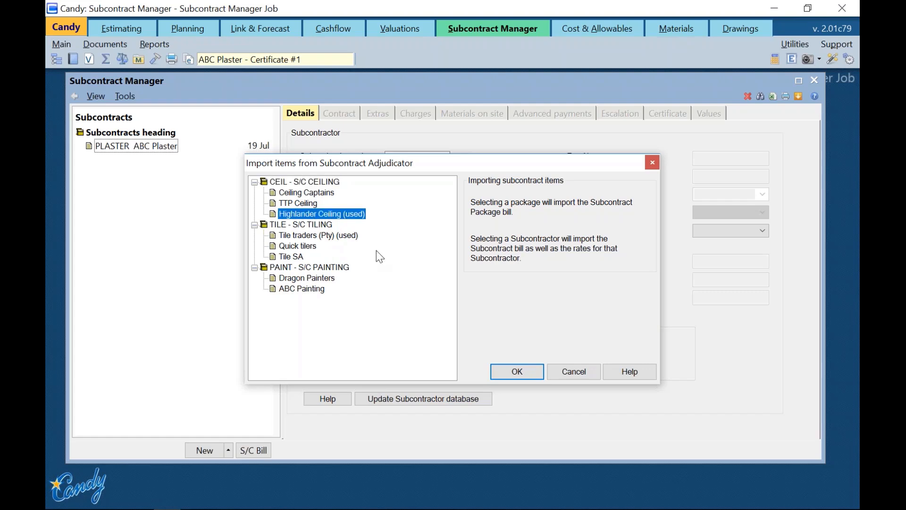
pyautogui.click(517, 371)
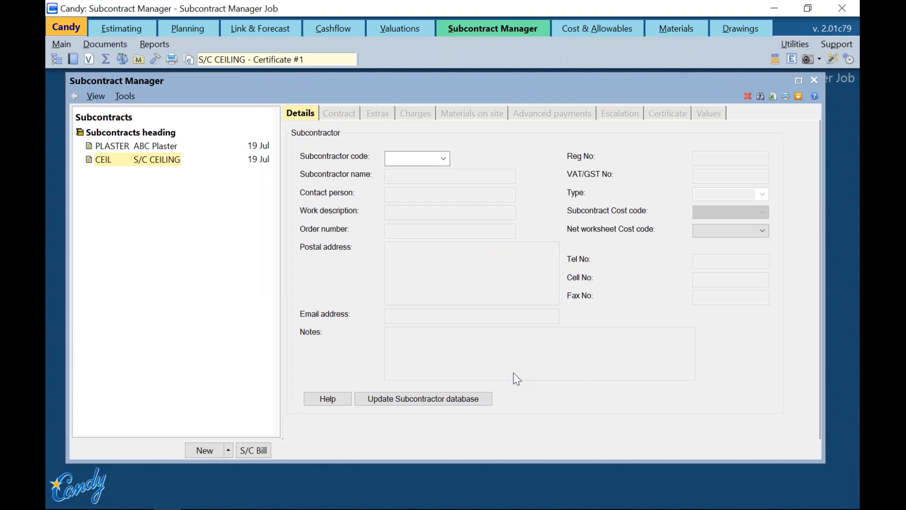
# View the subcontract bill of S/C CEILING and switch to the ABC Plaster subcontract's bill.
pyautogui.click(126, 162)
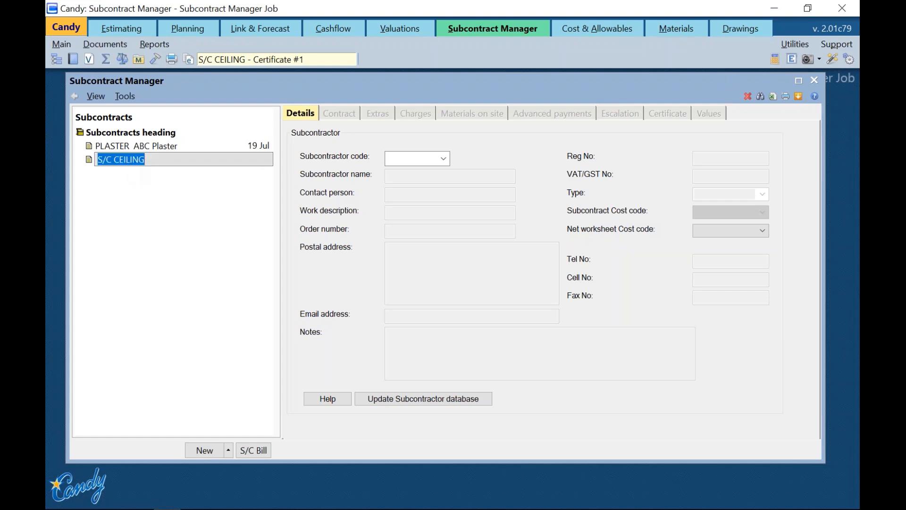
pyautogui.click(253, 450)
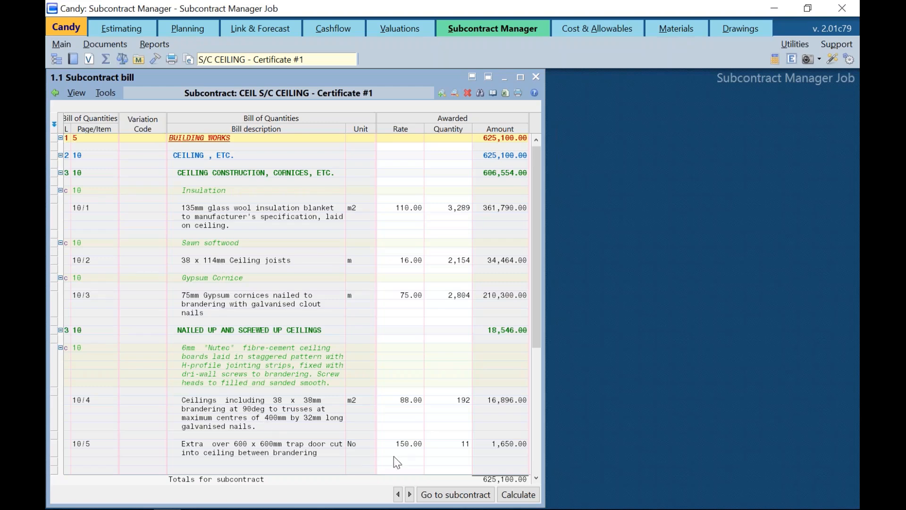
pyautogui.click(434, 495)
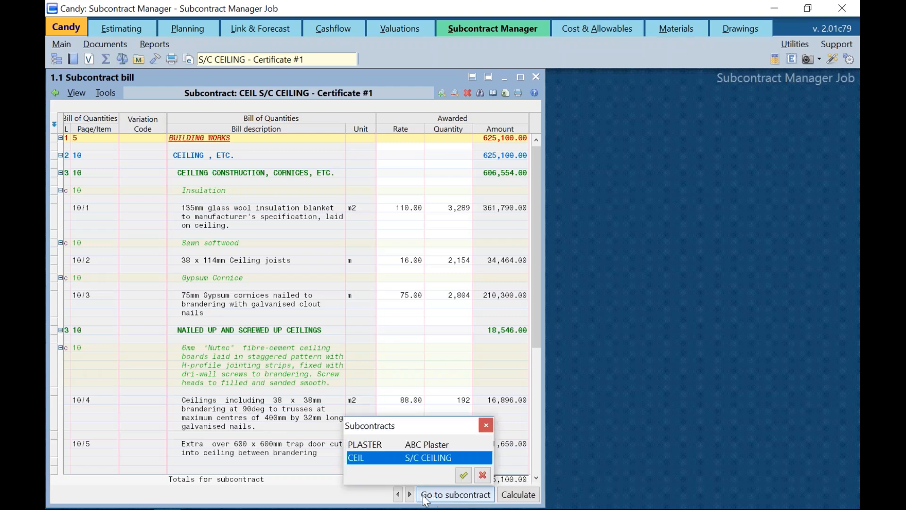
pyautogui.click(403, 445)
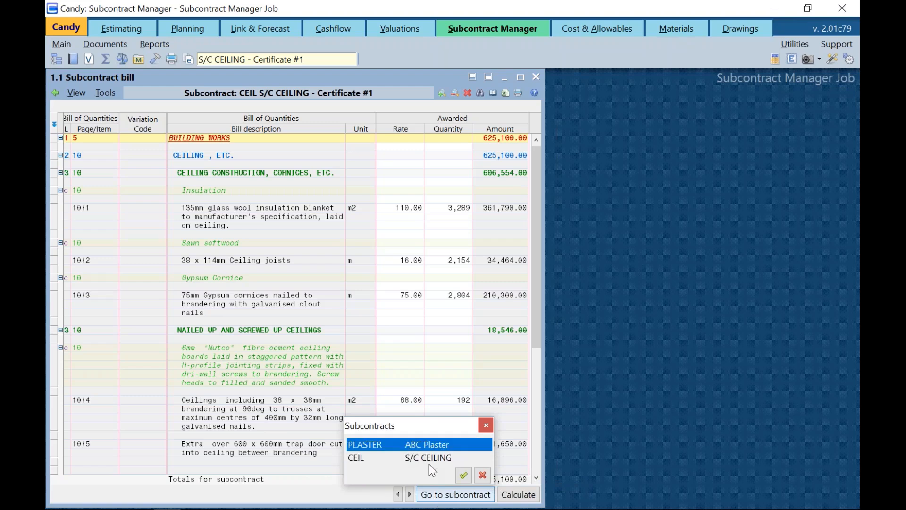
pyautogui.click(463, 474)
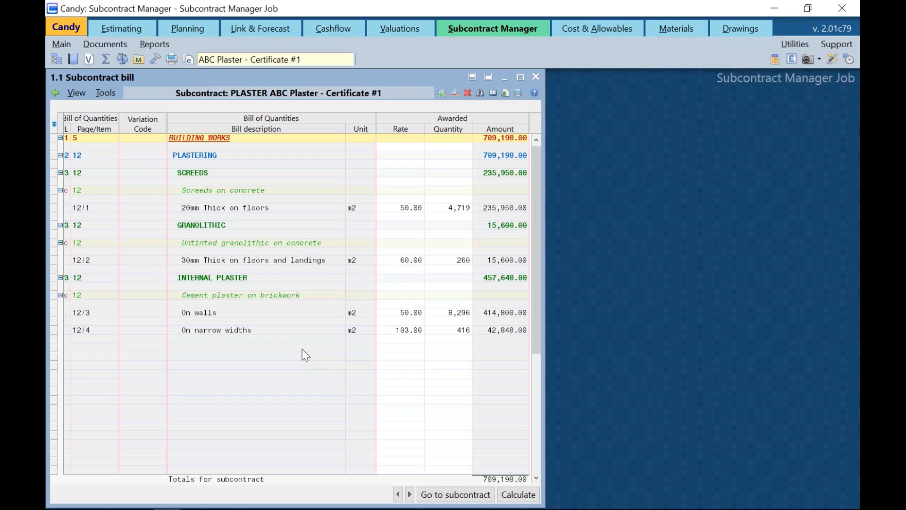
# Check the awarded rates of the four plastering items one by one and close the subcontract bill.
pyautogui.click(390, 209)
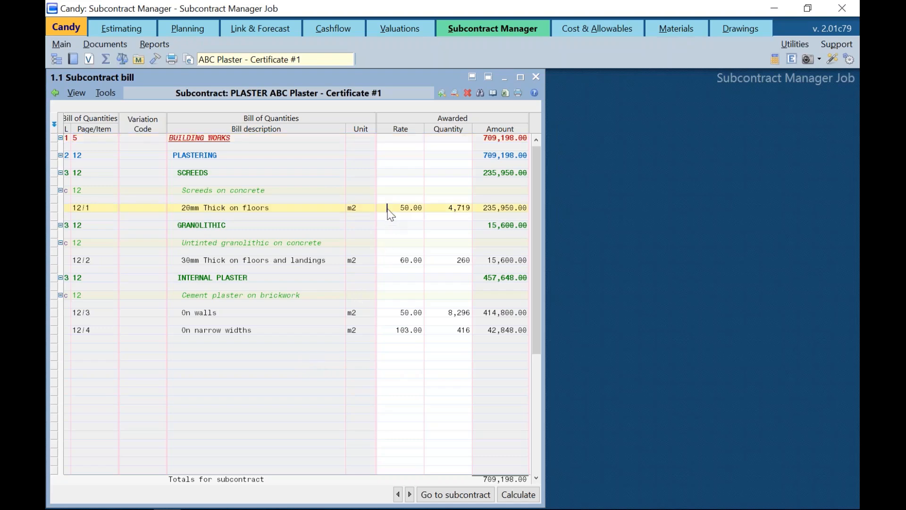
pyautogui.click(390, 261)
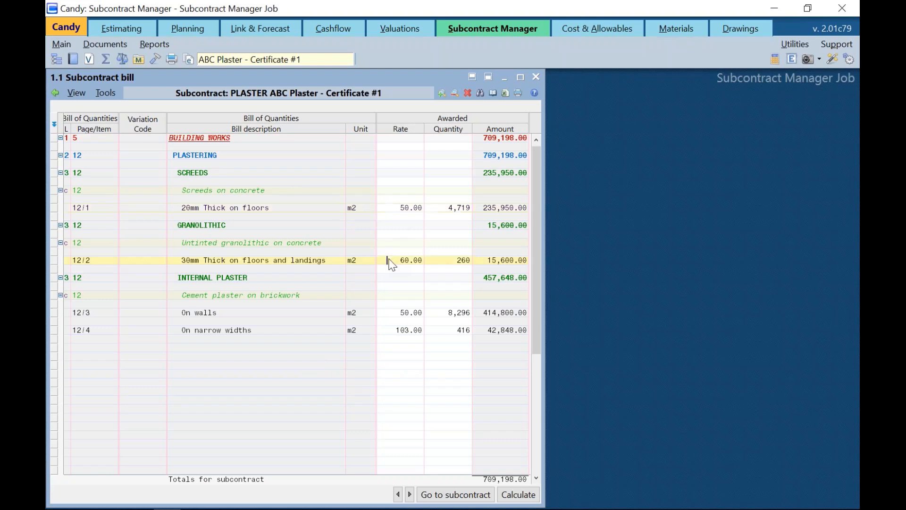
pyautogui.click(391, 314)
pyautogui.click(390, 332)
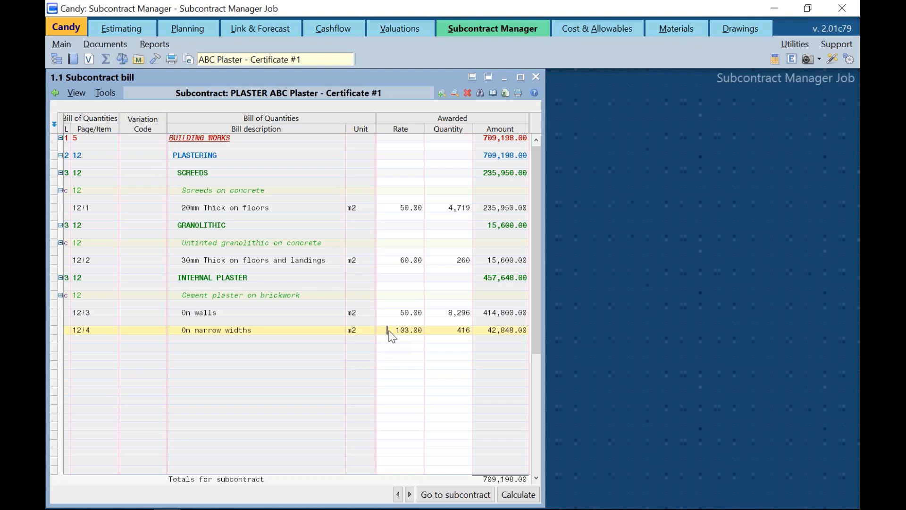
pyautogui.click(537, 77)
# Select the ABC Plaster subcontract and open its Subcontract Variance bill.
pyautogui.click(59, 63)
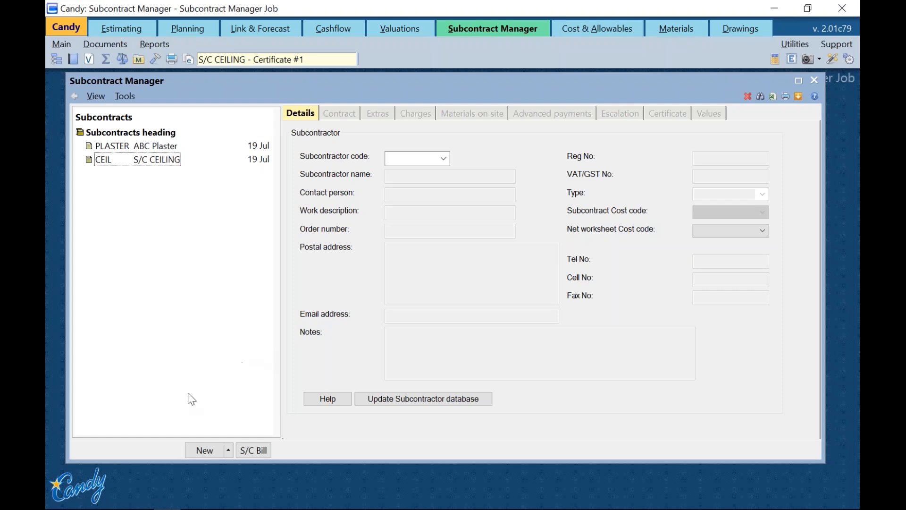
pyautogui.click(114, 148)
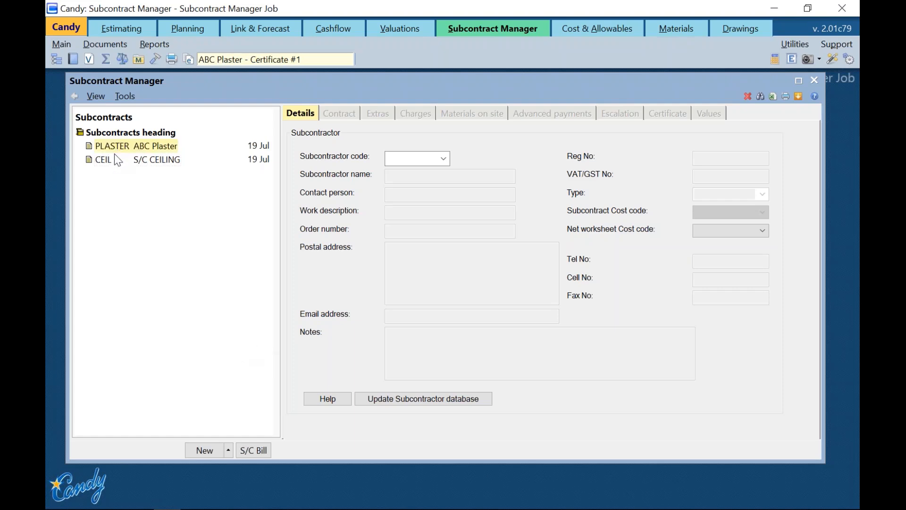
pyautogui.click(72, 60)
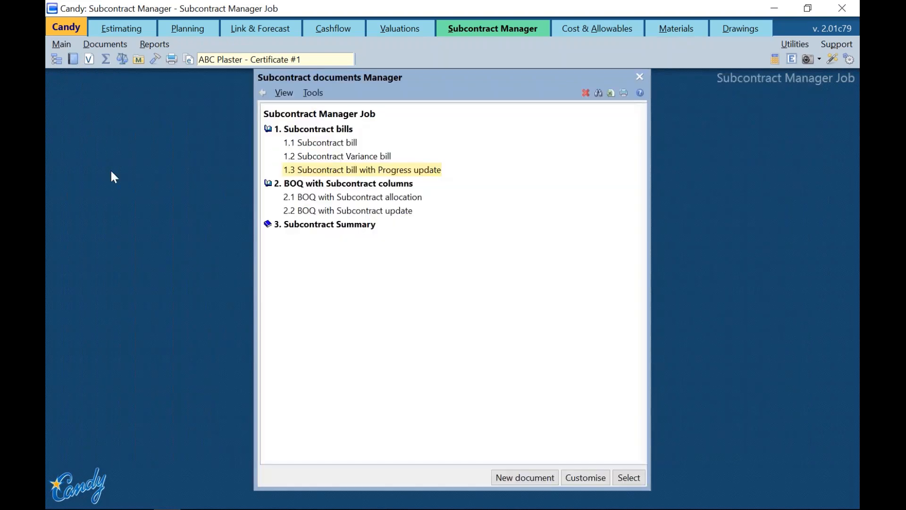
pyautogui.click(323, 157)
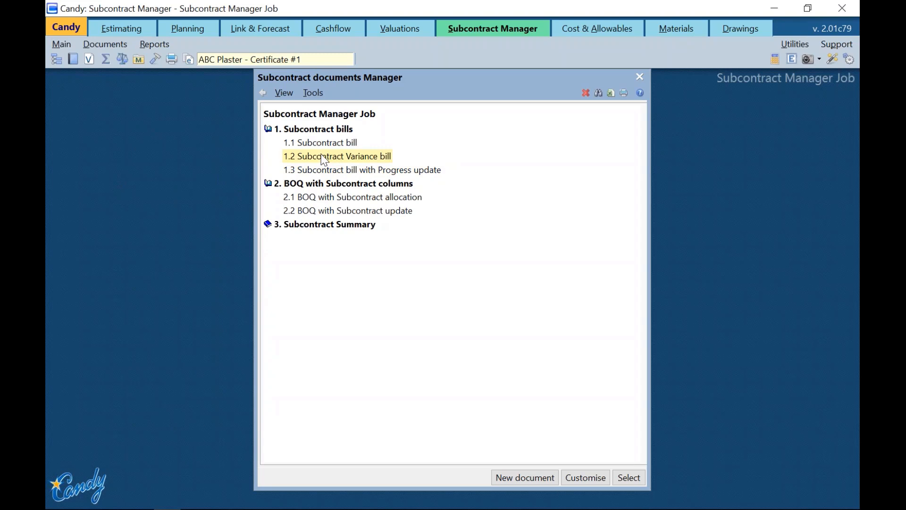
pyautogui.doubleClick(322, 156)
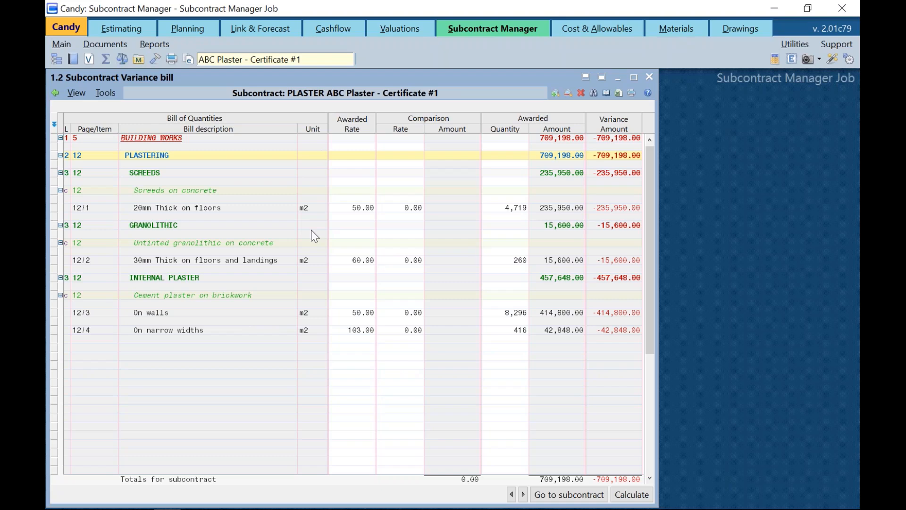
# Import the BOQ split rates of the S/c resource type as comparison rates for the ABC Plaster subcontract.
pyautogui.rightClick(399, 128)
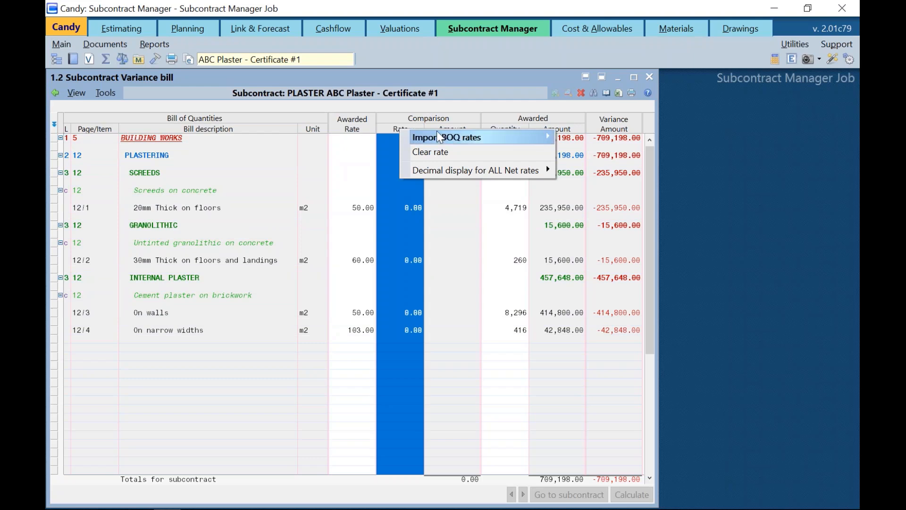
pyautogui.moveTo(442, 138)
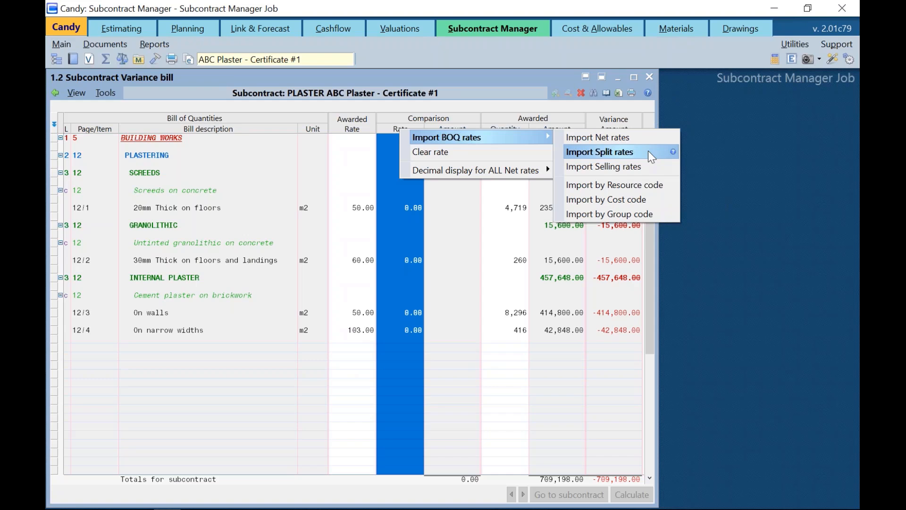
pyautogui.click(655, 167)
pyautogui.click(639, 157)
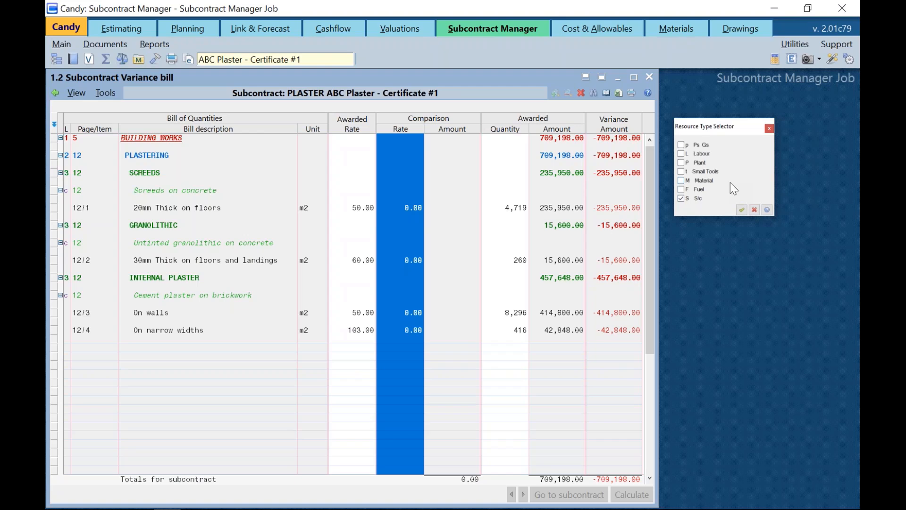
pyautogui.click(742, 210)
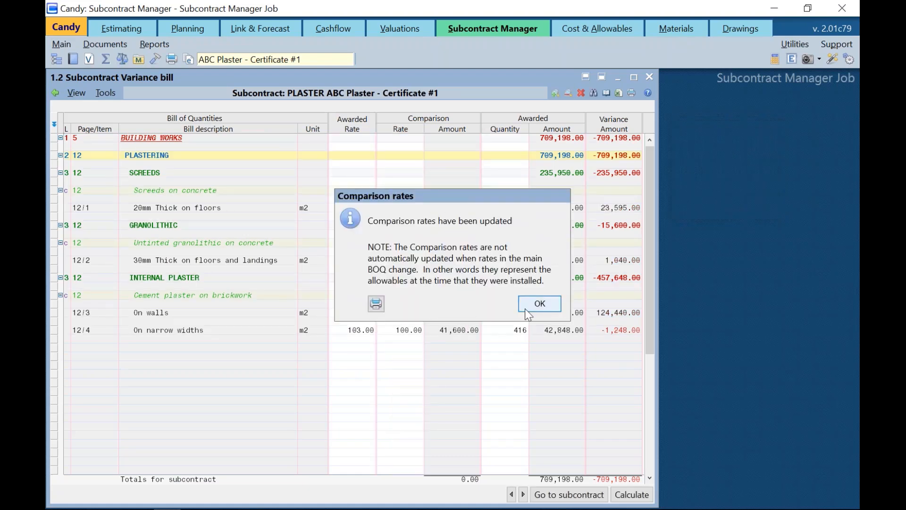
pyautogui.click(531, 310)
# Check the variances of the narrow widths plaster item and the 20mm thick floor screed item.
pyautogui.click(413, 349)
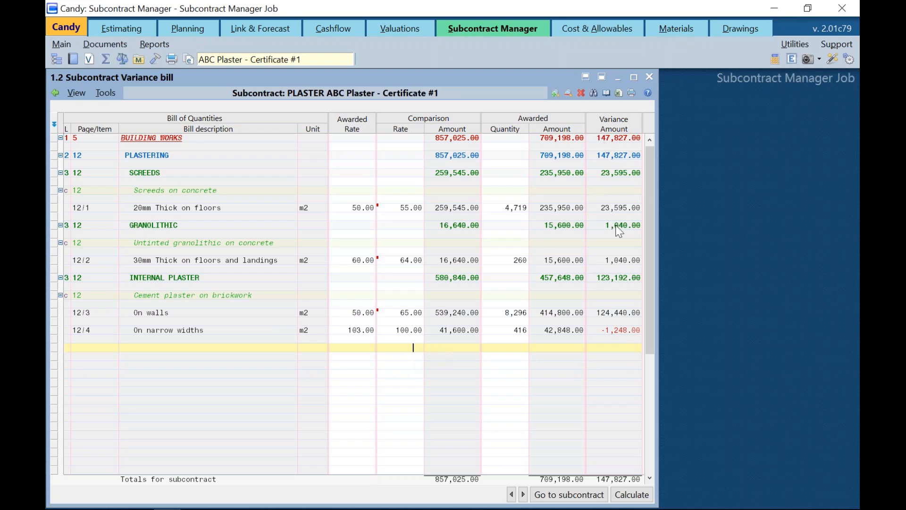
pyautogui.click(598, 331)
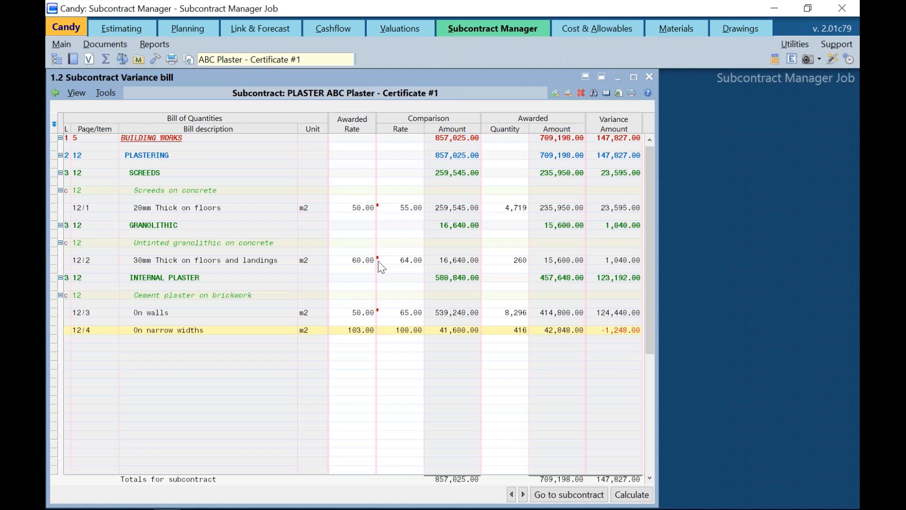
pyautogui.click(390, 209)
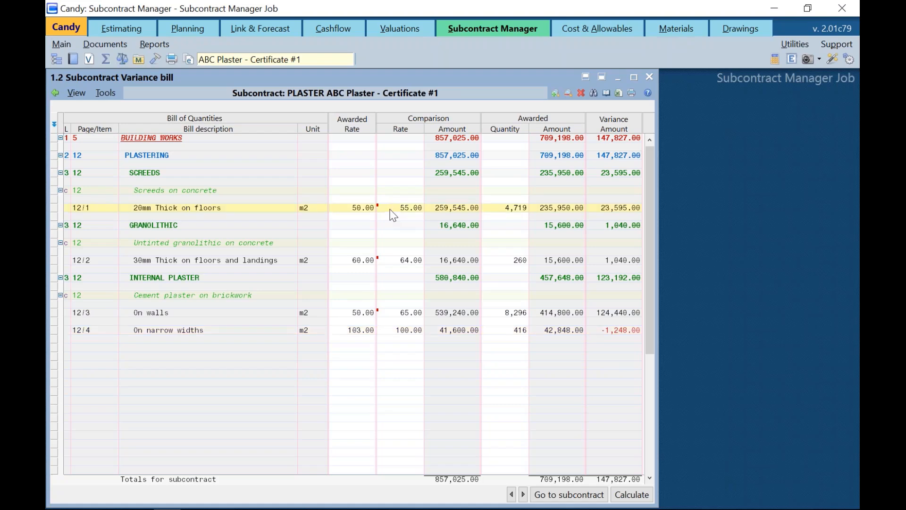
# Shrink the variance bill to the lower half of the workspace and open the Selling Bill of Quantities from Valuations above it.
pyautogui.click(600, 77)
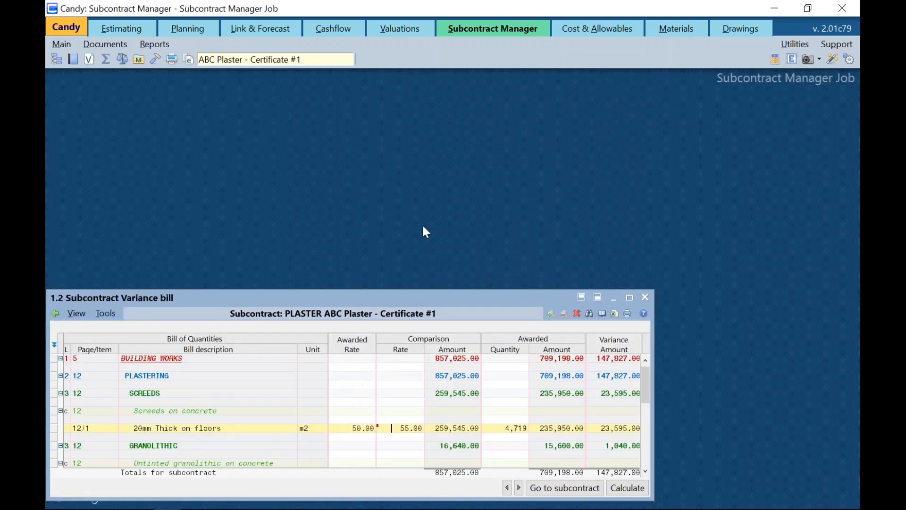
pyautogui.click(392, 31)
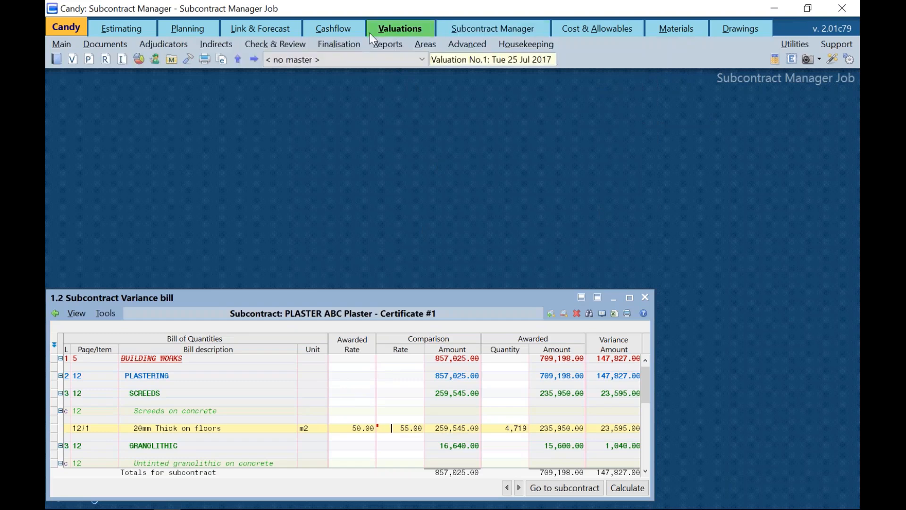
pyautogui.click(56, 60)
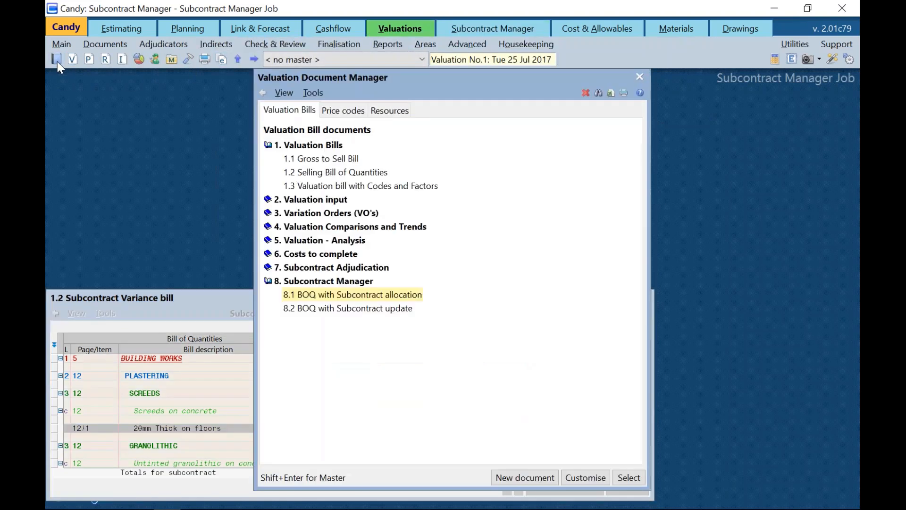
pyautogui.click(324, 172)
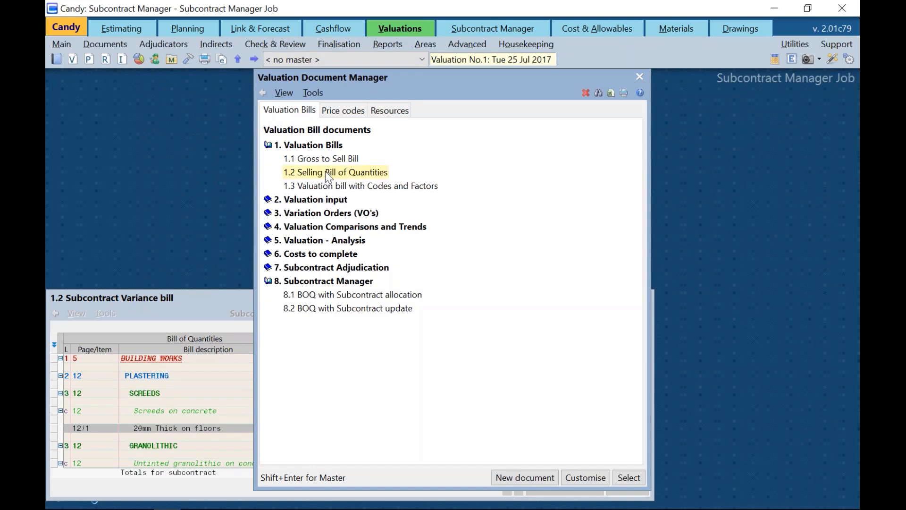
pyautogui.doubleClick(324, 171)
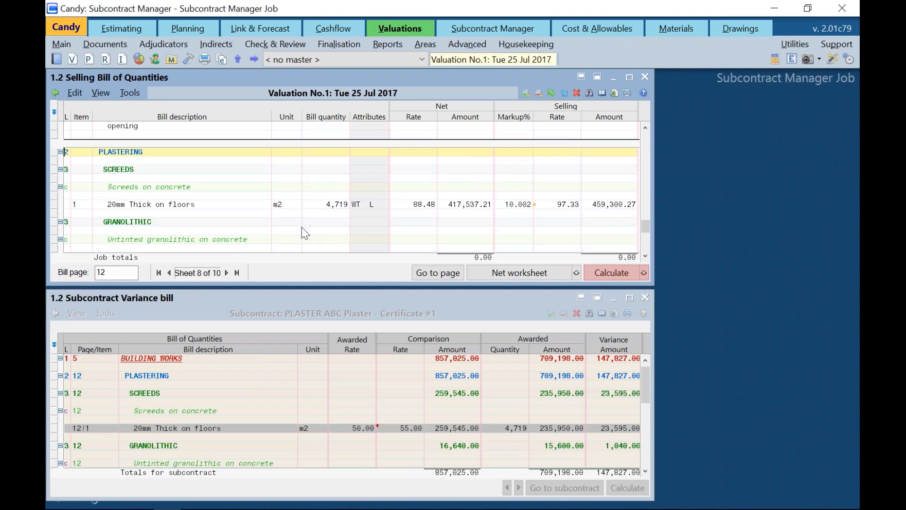
# Open the price code worksheet of the 20mm thick floor screed and place it above the variance bill to compare the S/C rate.
pyautogui.click(385, 204)
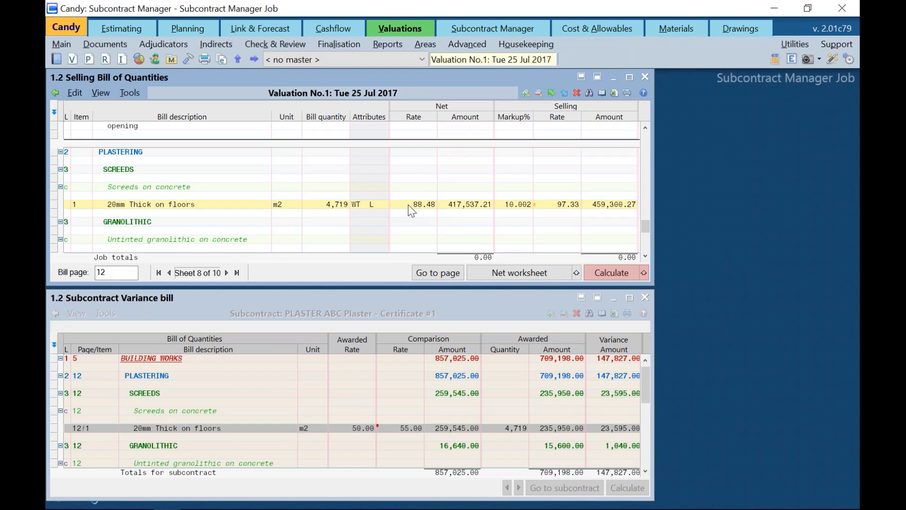
pyautogui.doubleClick(410, 206)
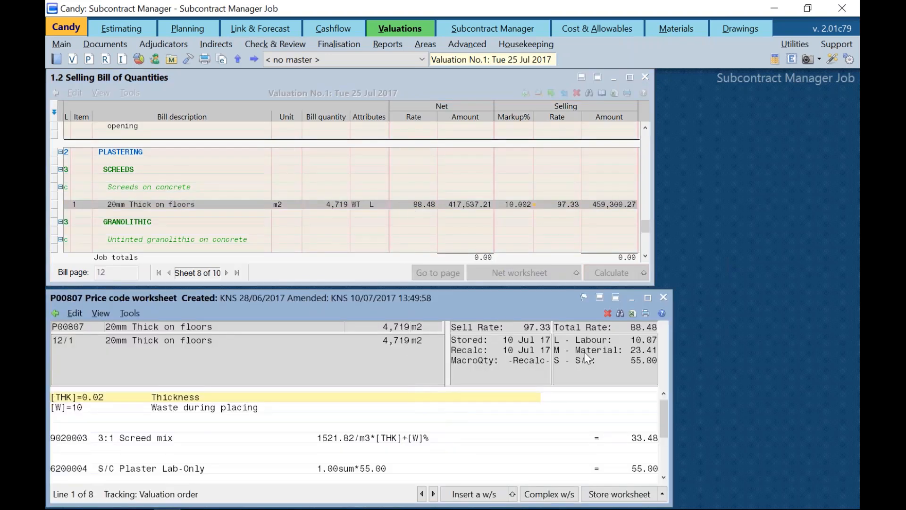
pyautogui.click(600, 298)
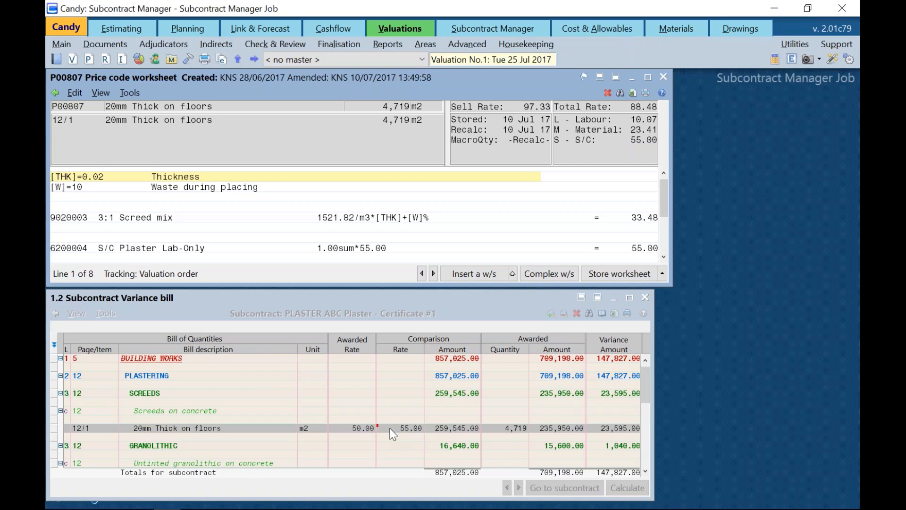
# Close the worksheet and the Selling Bill of Quantities, and return to the enlarged variance bill in Subcontract Manager.
pyautogui.click(663, 78)
pyautogui.click(644, 78)
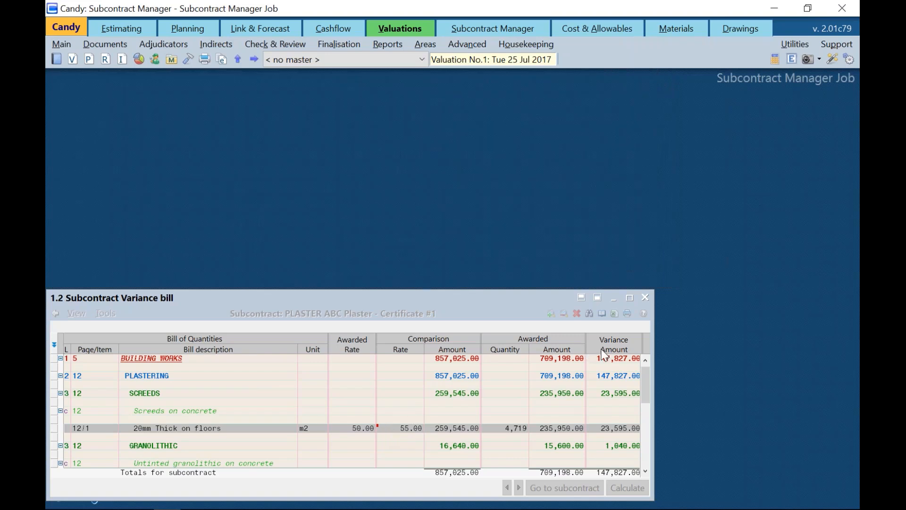
pyautogui.click(630, 297)
pyautogui.click(449, 29)
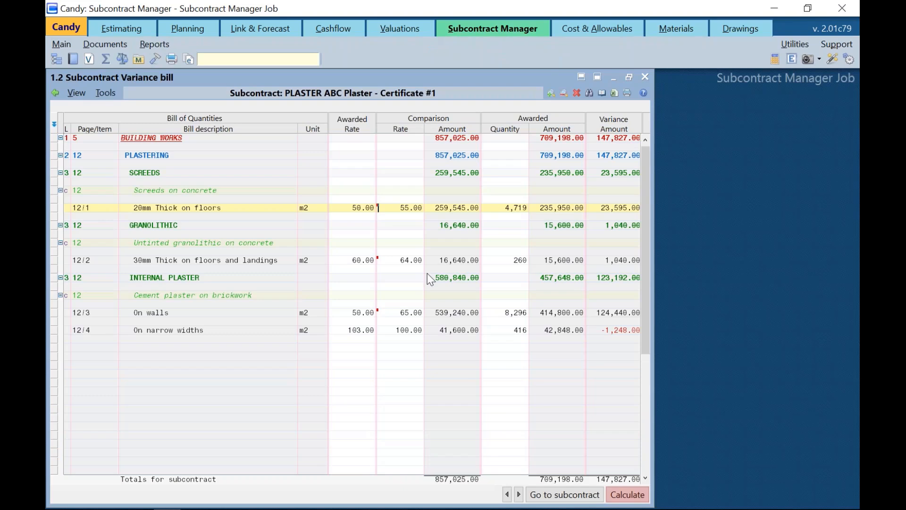
# Switch the variance bill to the CEIL - S/C CEILING subcontract.
pyautogui.click(427, 278)
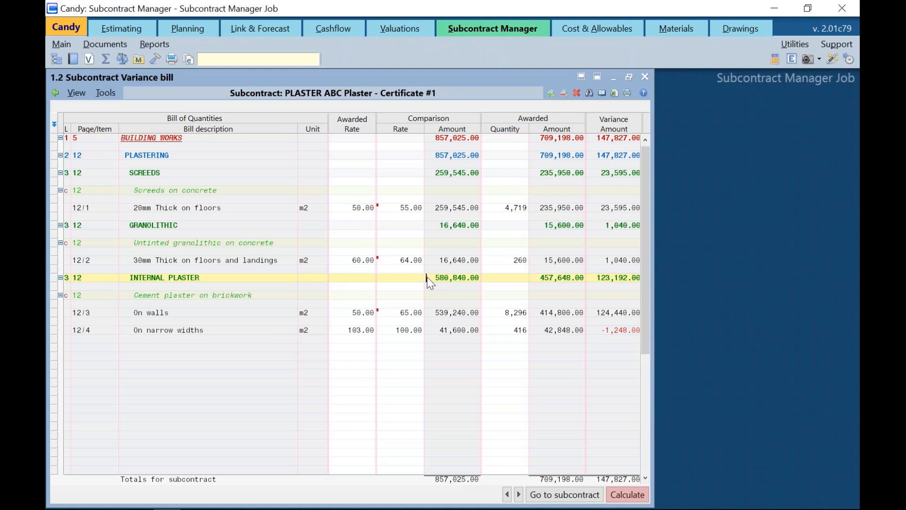
pyautogui.click(580, 495)
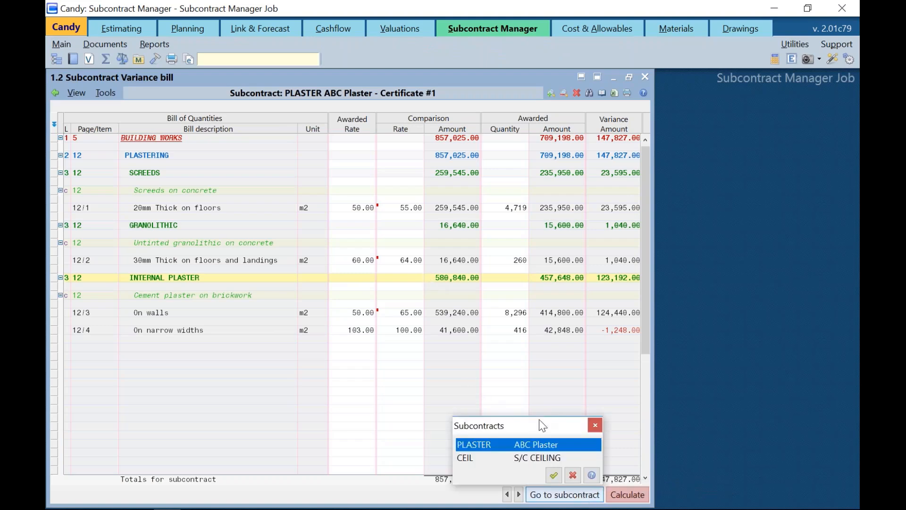
pyautogui.click(510, 459)
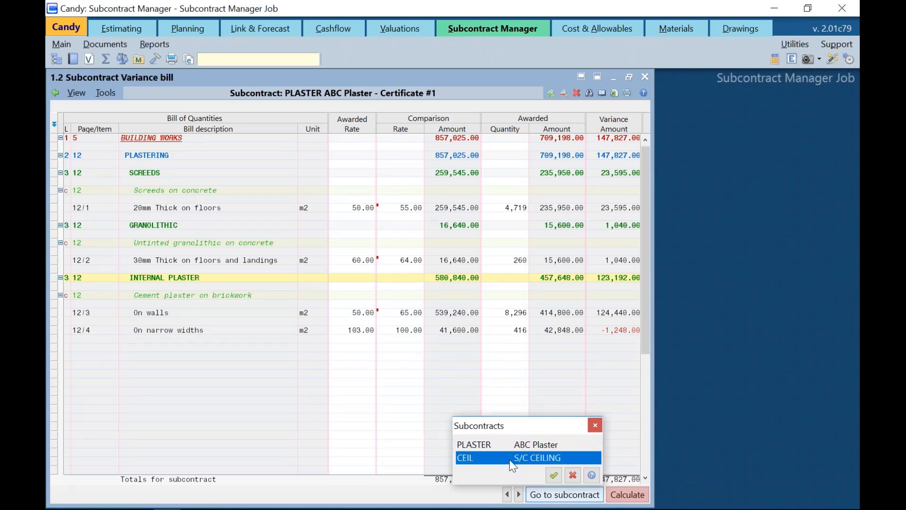
pyautogui.click(553, 474)
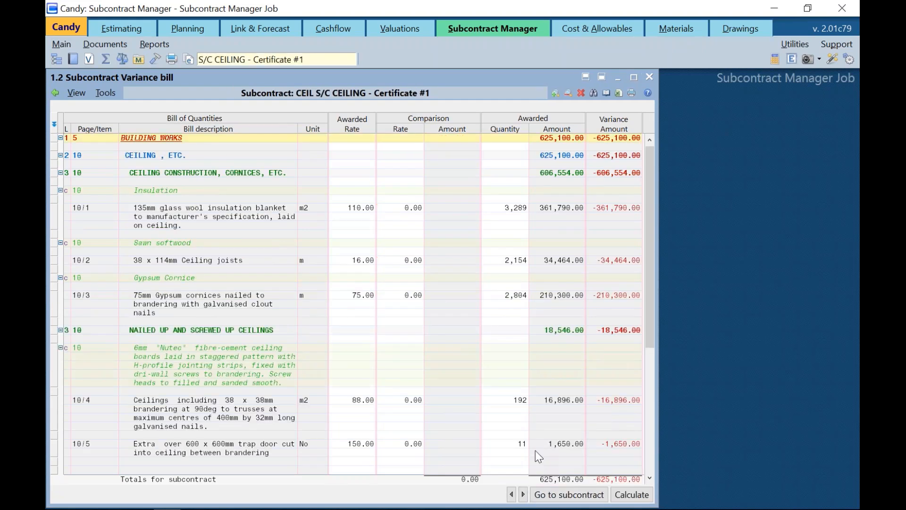
# Import the BOQ net rates as comparison rates for S/C CEILING, replacing any existing rates, and close the variance bill.
pyautogui.rightClick(397, 130)
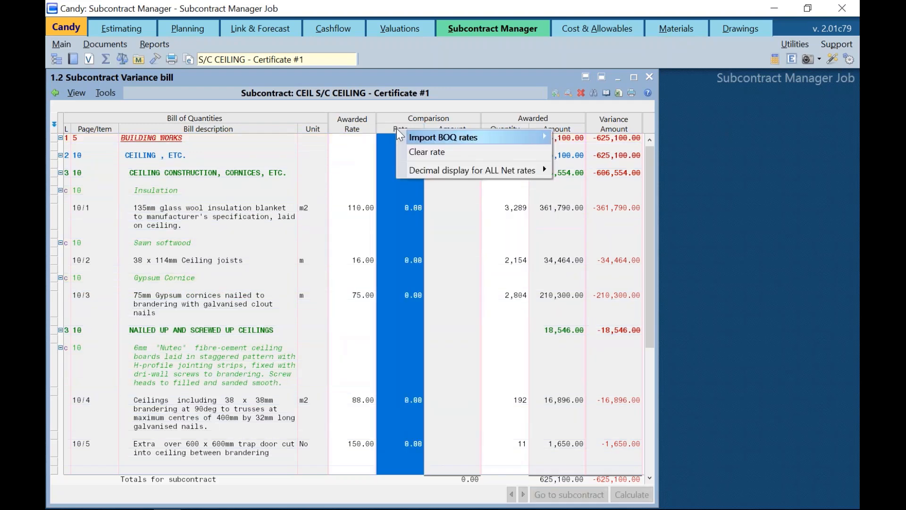
pyautogui.moveTo(456, 139)
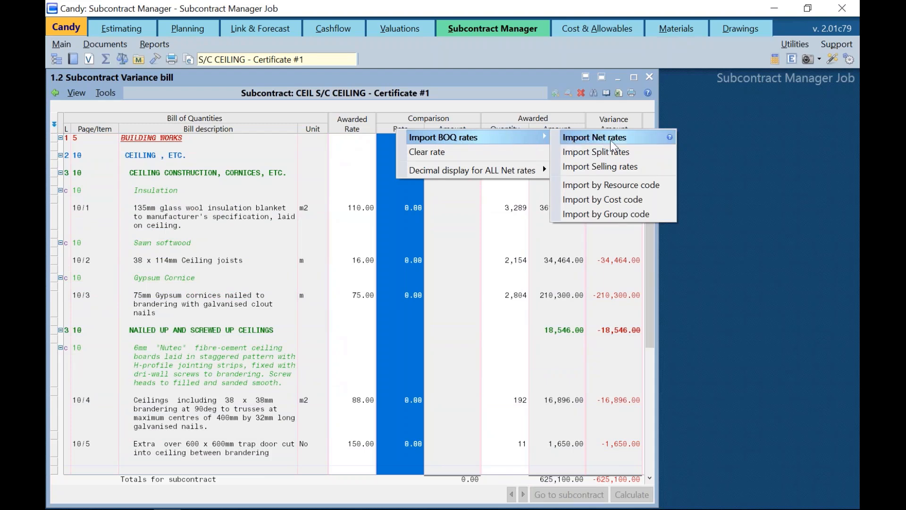
pyautogui.click(645, 139)
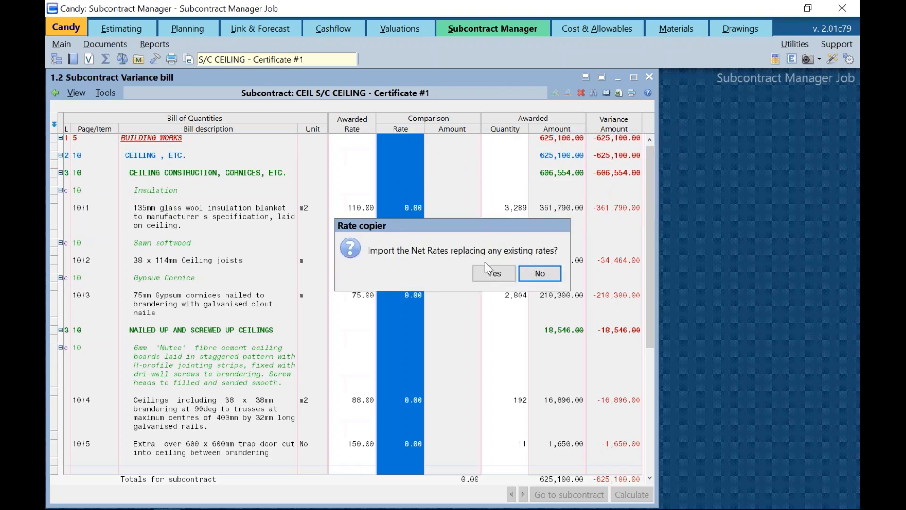
pyautogui.click(495, 274)
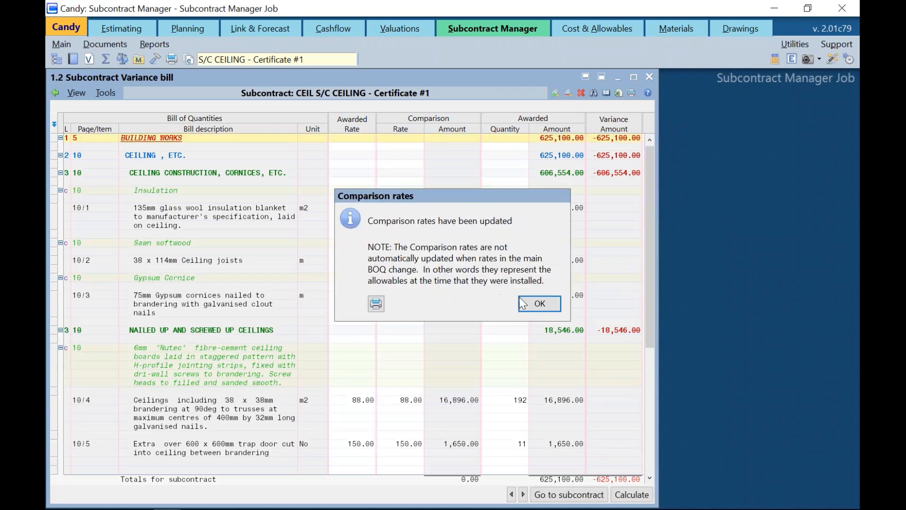
pyautogui.click(537, 304)
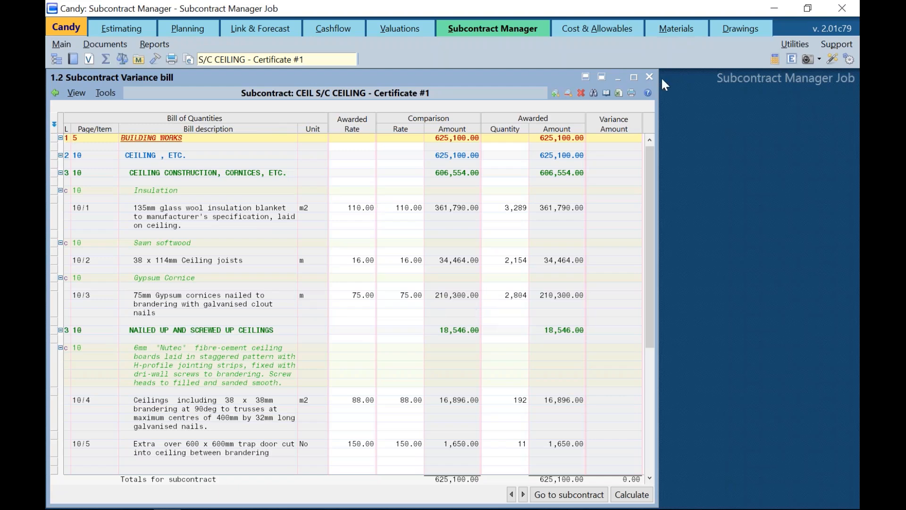
pyautogui.click(649, 78)
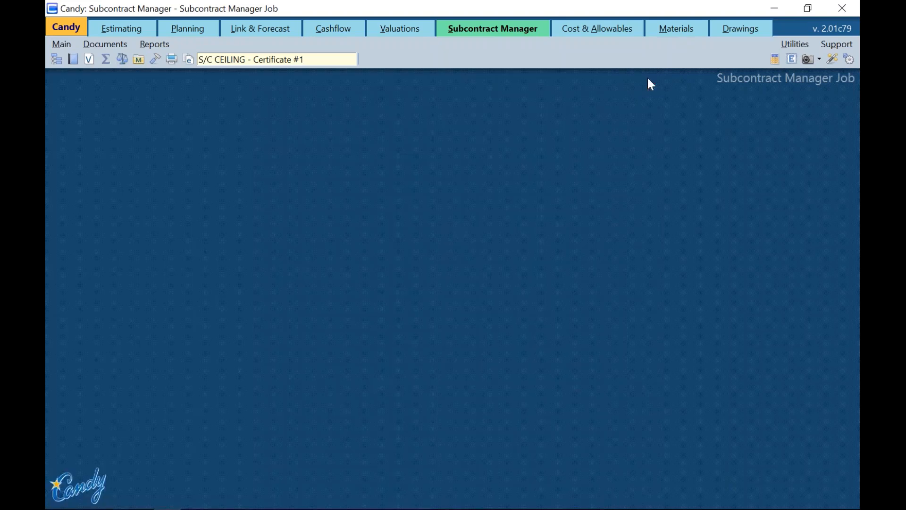
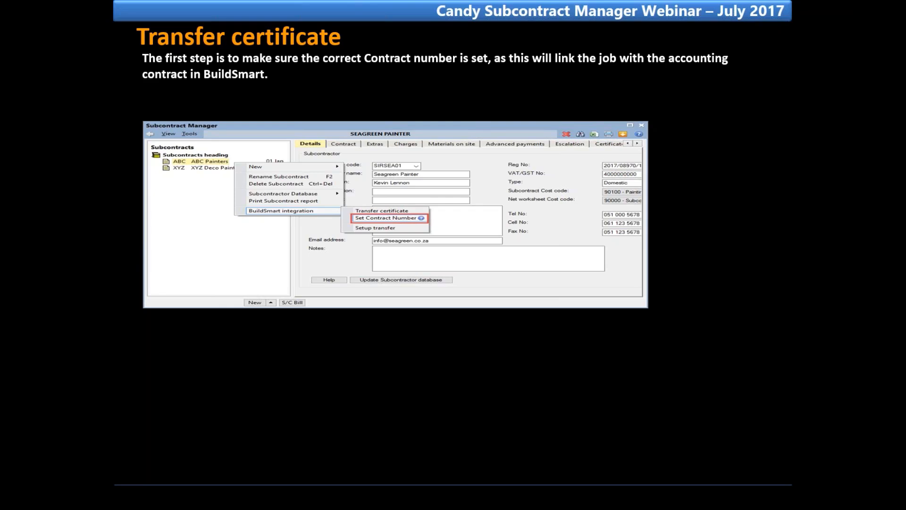
pyautogui.press('Right')
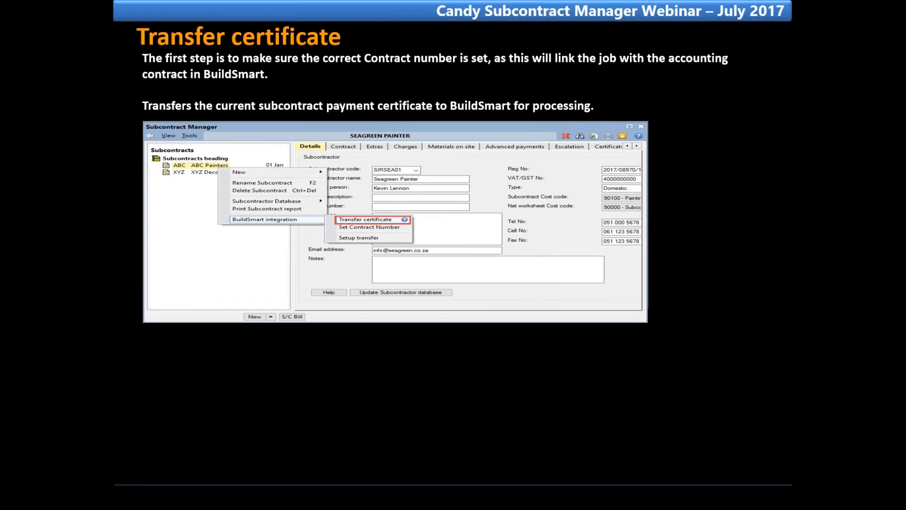
pyautogui.press('Right')
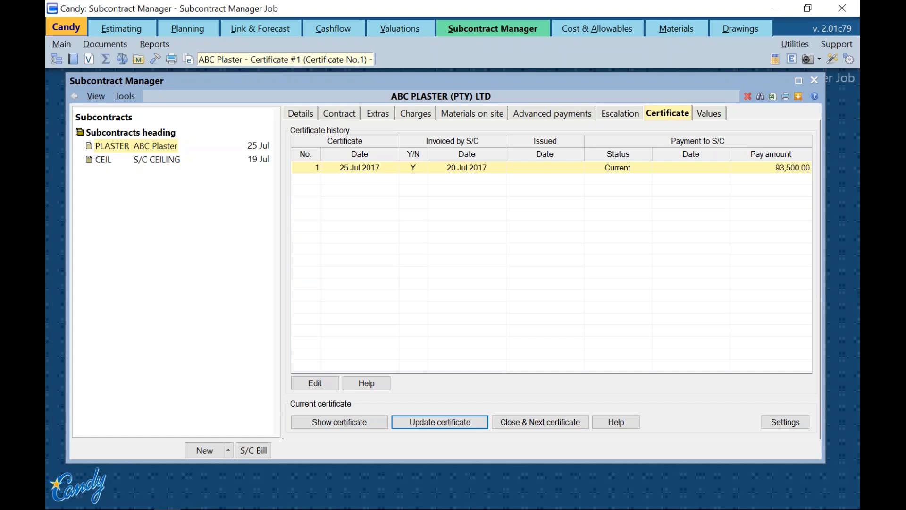
# Open the Subcontract Summary and preview the Subcontract Payment Report for ABC Plaster, saving the print output as PDF "Plaster ABC".
pyautogui.click(106, 65)
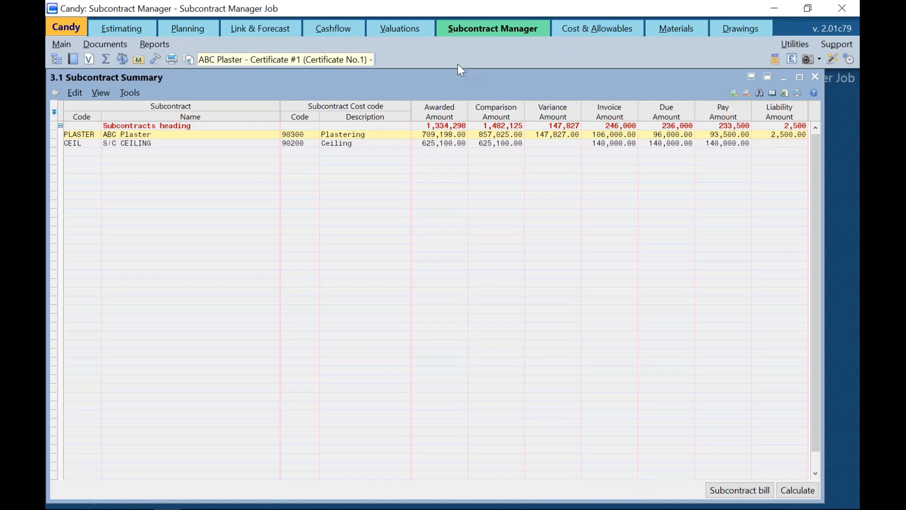
pyautogui.click(168, 59)
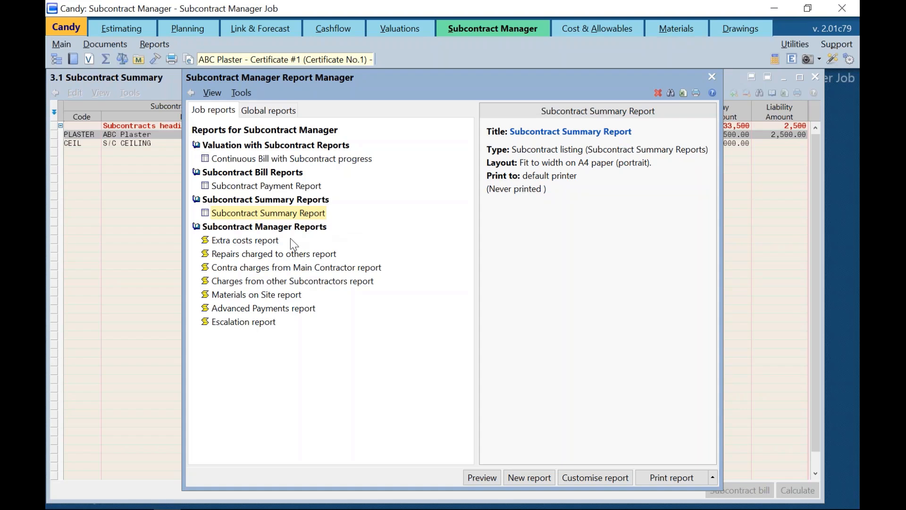
pyautogui.click(248, 188)
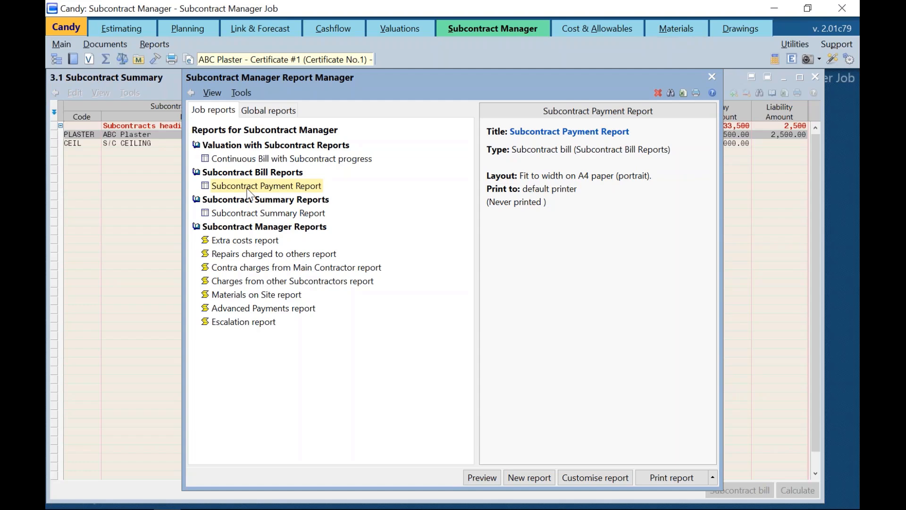
pyautogui.click(492, 481)
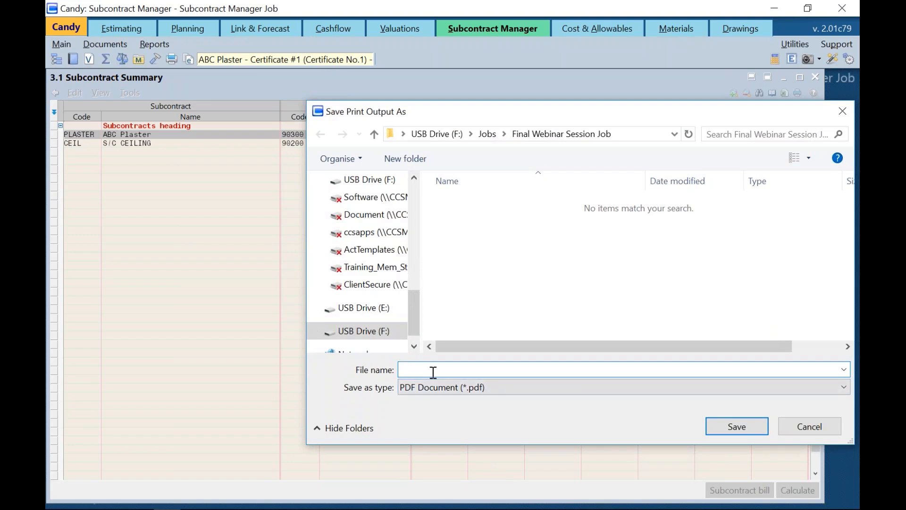
pyautogui.write('Plaster ABC')
pyautogui.click(713, 427)
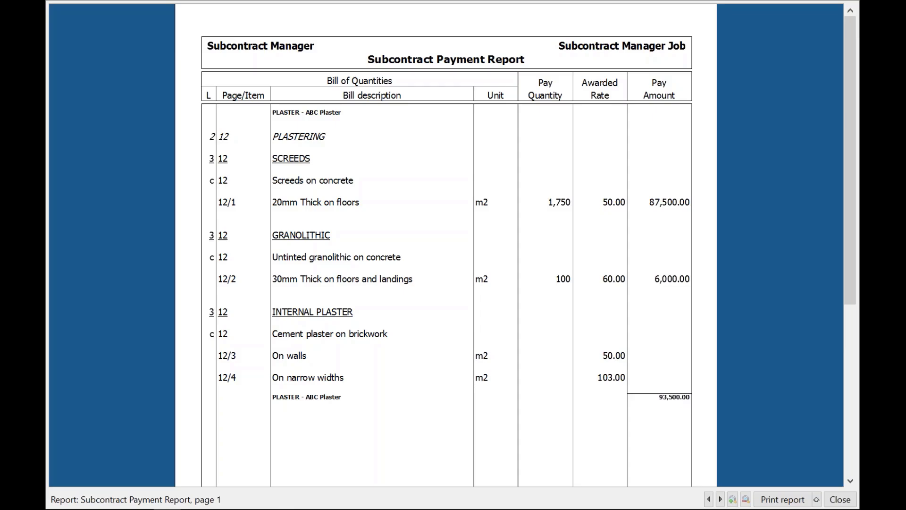
pyautogui.press('Escape')
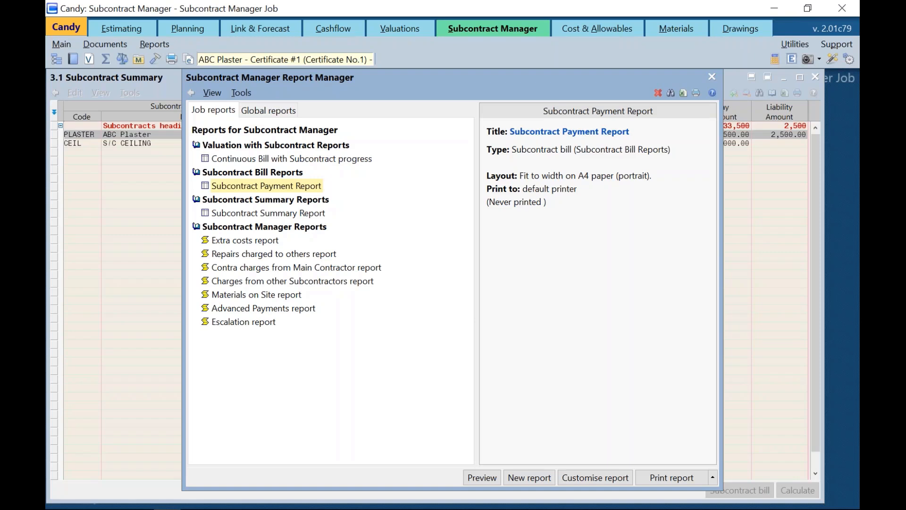
# Preview the Subcontract Summary Report, saving the print output as PDF "Summary Report", and close the report windows.
pyautogui.click(253, 172)
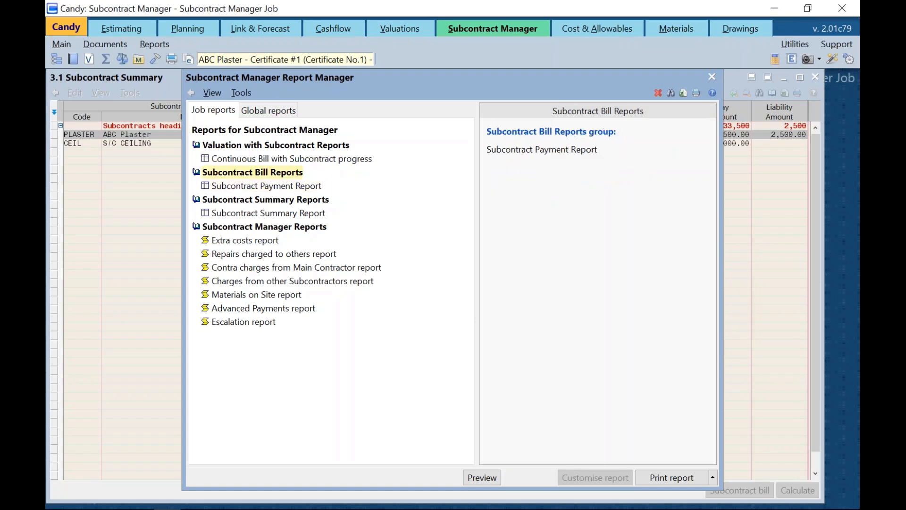
pyautogui.click(284, 218)
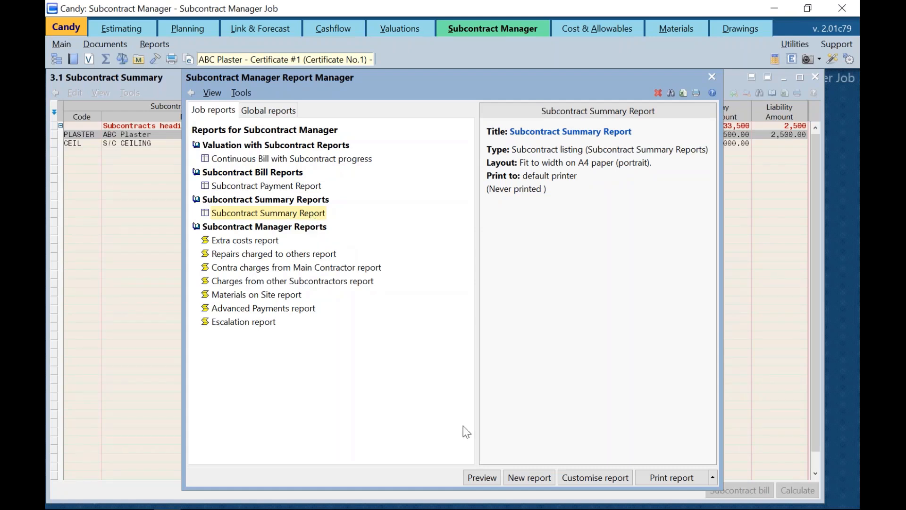
pyautogui.click(481, 477)
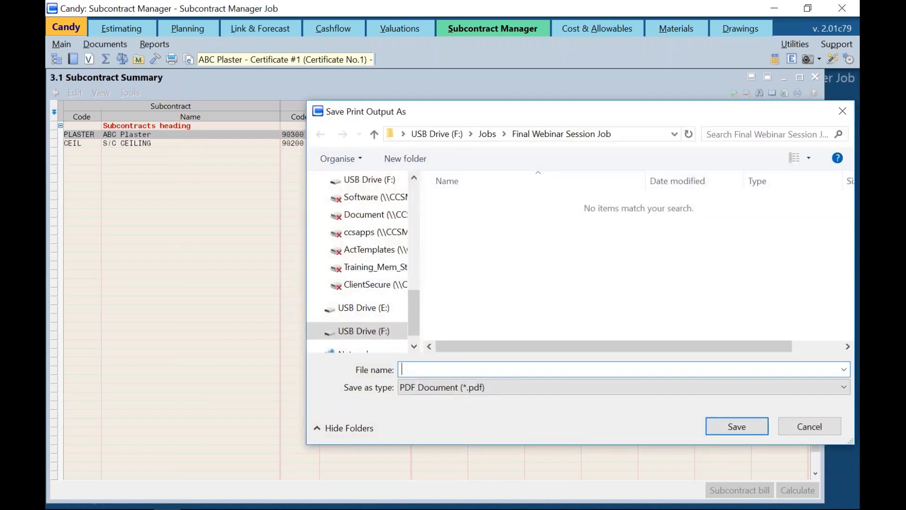
pyautogui.write('Summary Report')
pyautogui.click(727, 433)
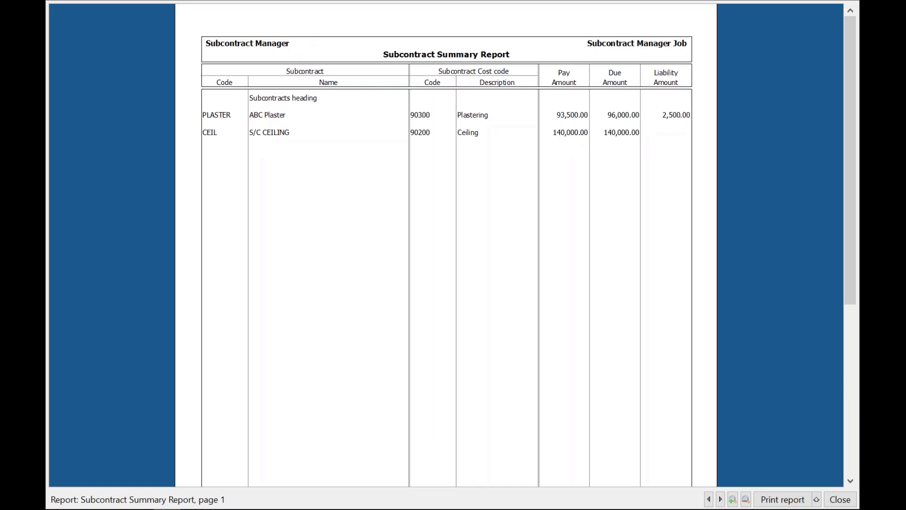
pyautogui.press('Escape')
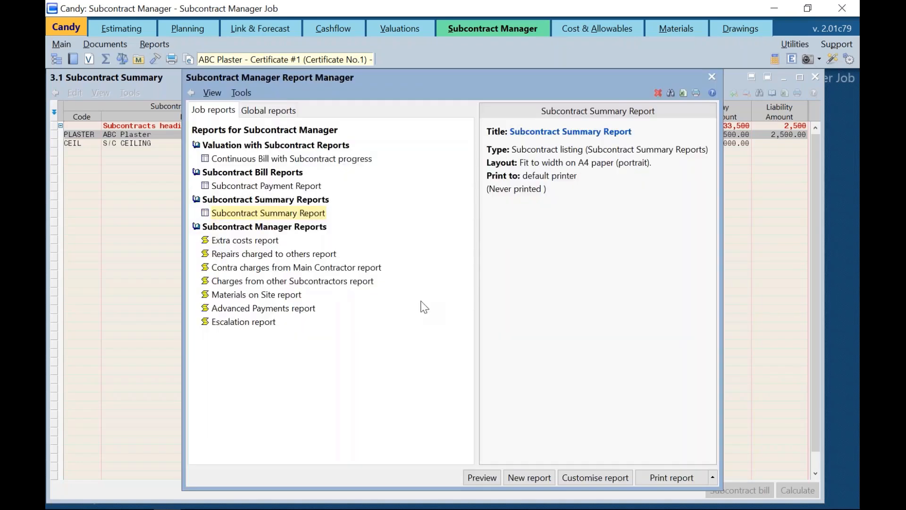
pyautogui.click(829, 62)
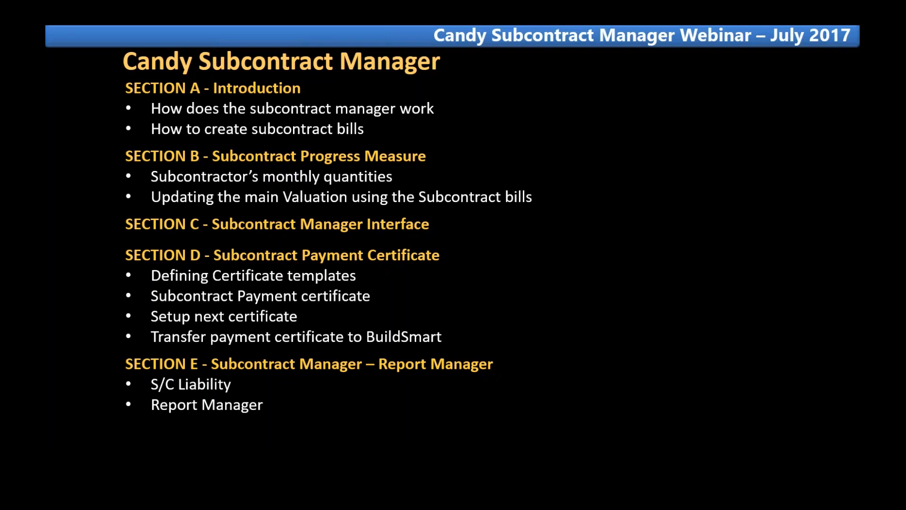
pyautogui.press('Right')
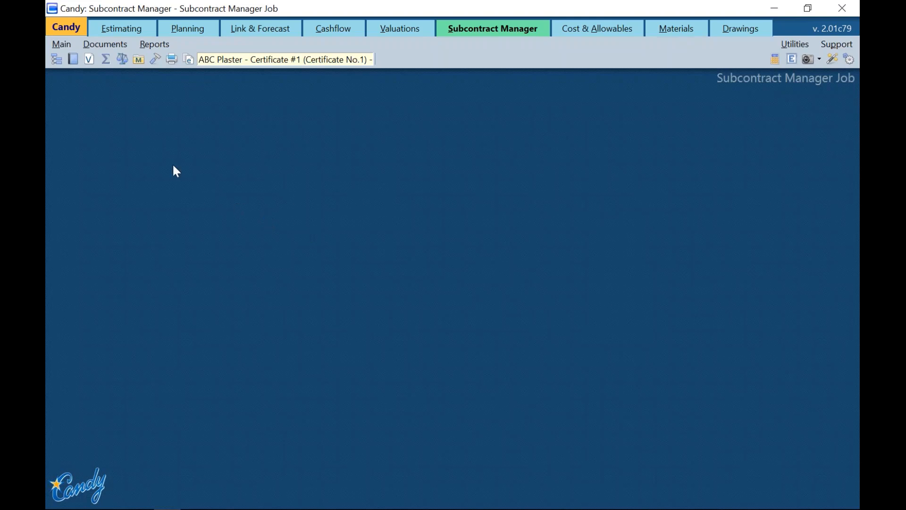
# Make CEIL - S/C CEILING the current subcontract and open the BOQ with Subcontract allocation document.
pyautogui.click(57, 60)
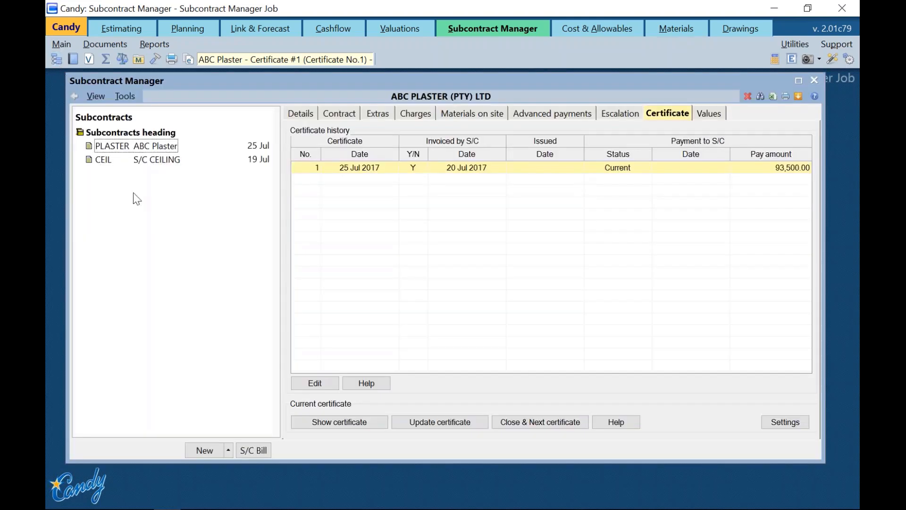
pyautogui.click(142, 163)
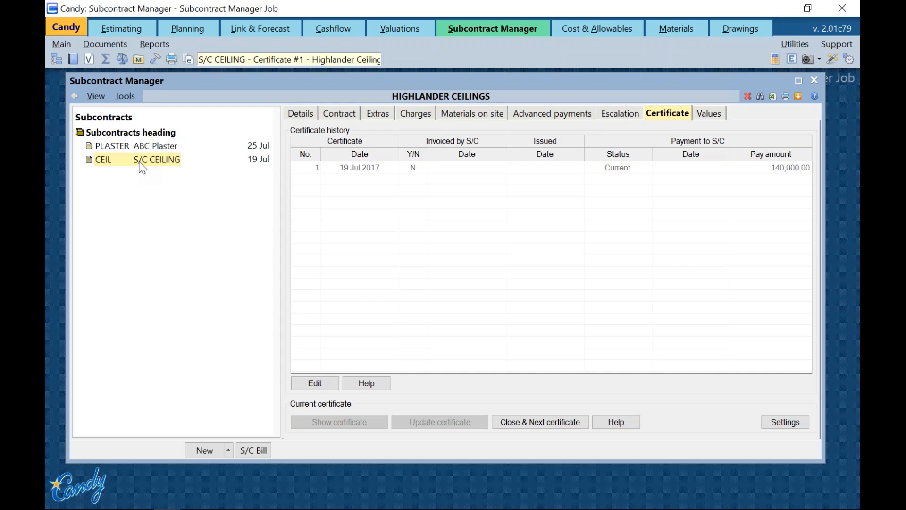
pyautogui.click(66, 57)
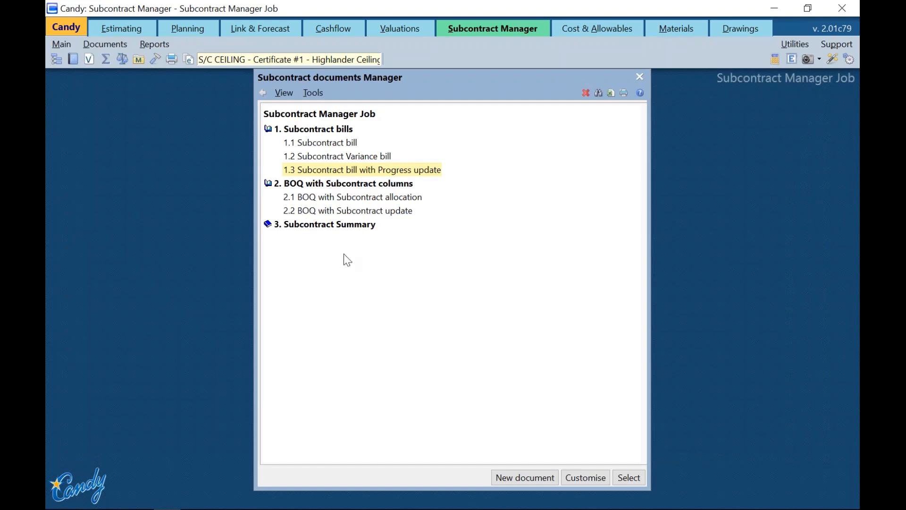
pyautogui.click(341, 198)
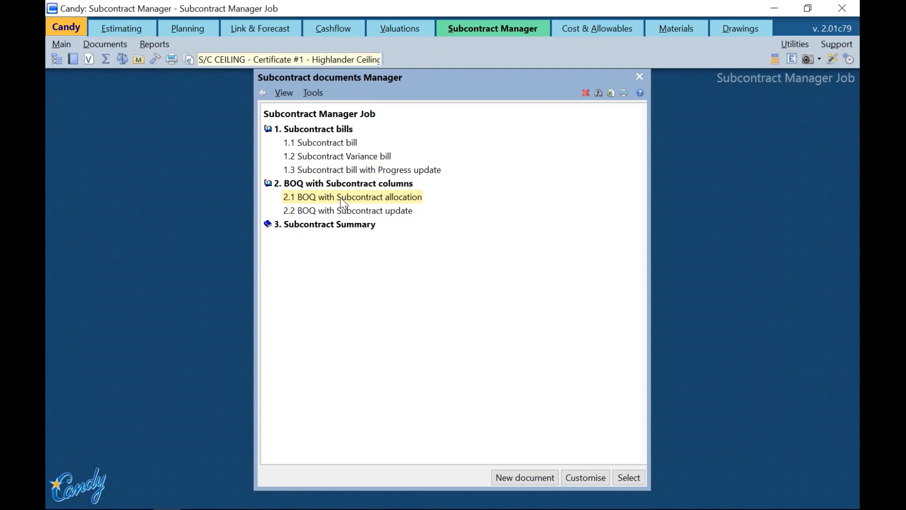
pyautogui.doubleClick(341, 198)
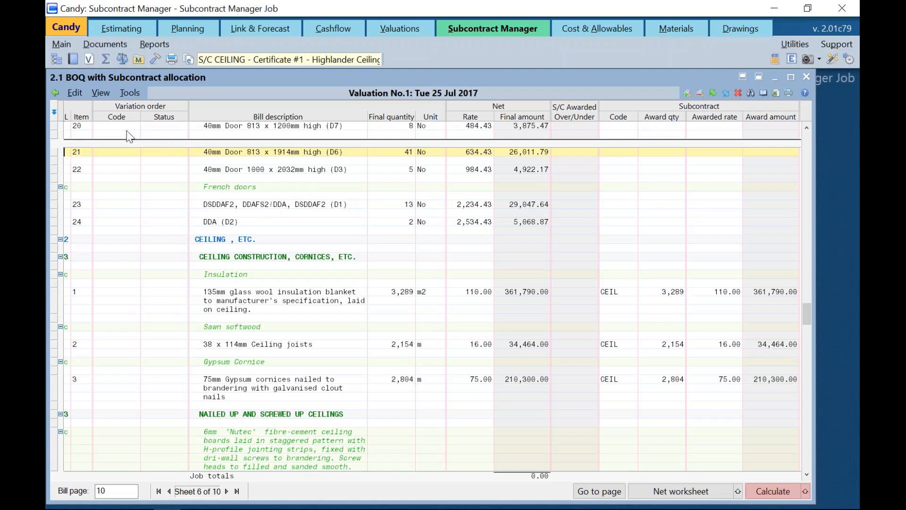
# Filter the BOQ with Subcontract allocation to show all VO items.
pyautogui.rightClick(117, 118)
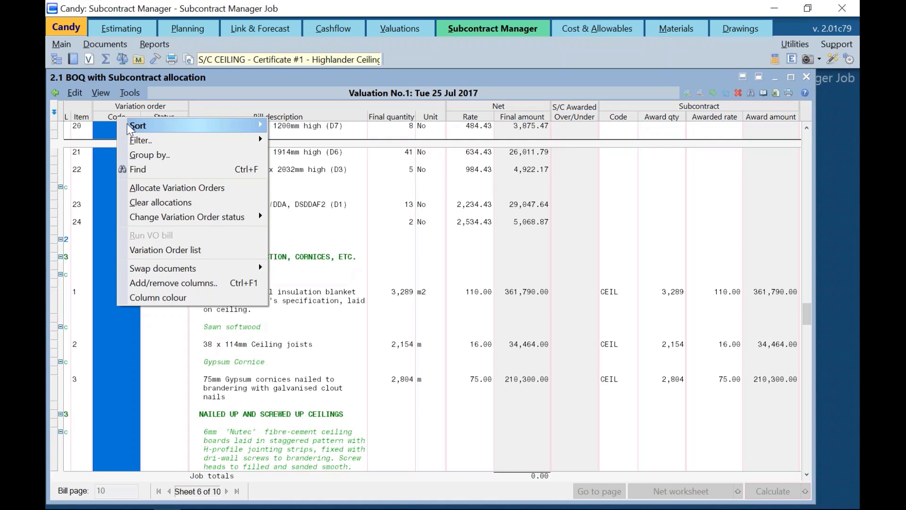
pyautogui.moveTo(165, 145)
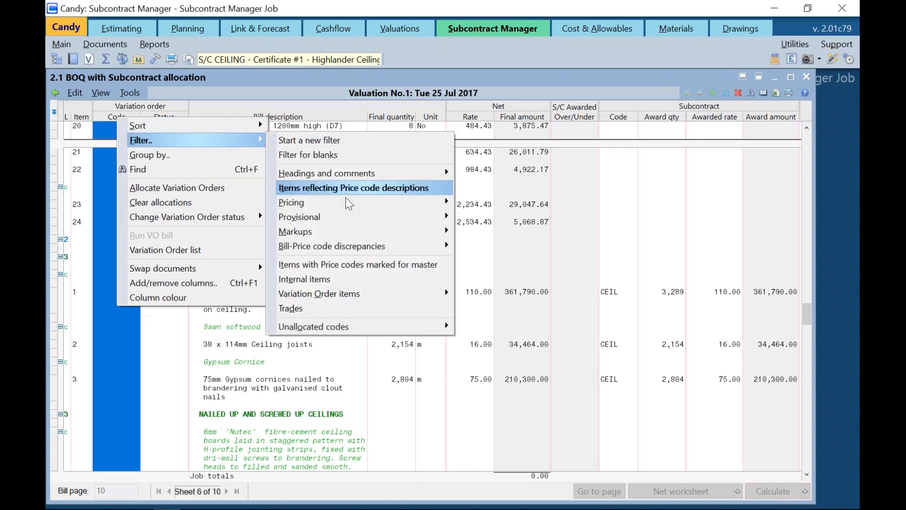
pyautogui.moveTo(378, 296)
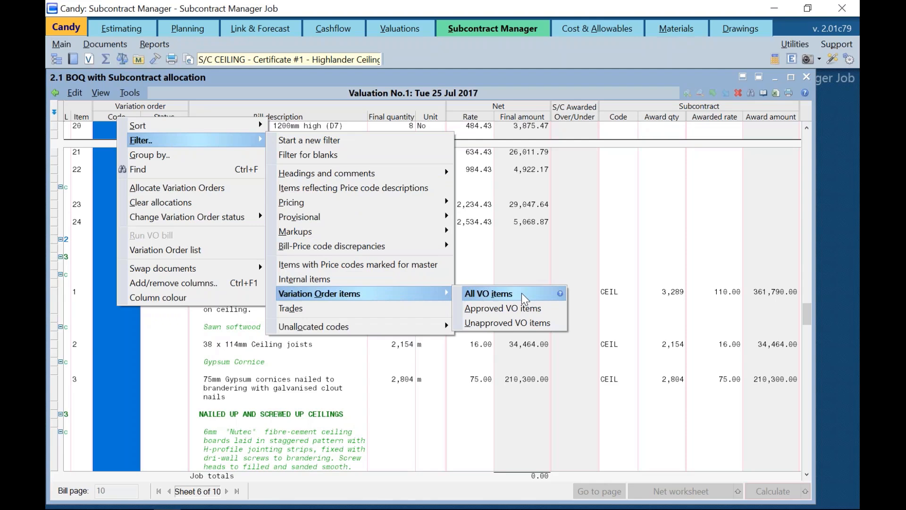
pyautogui.click(488, 293)
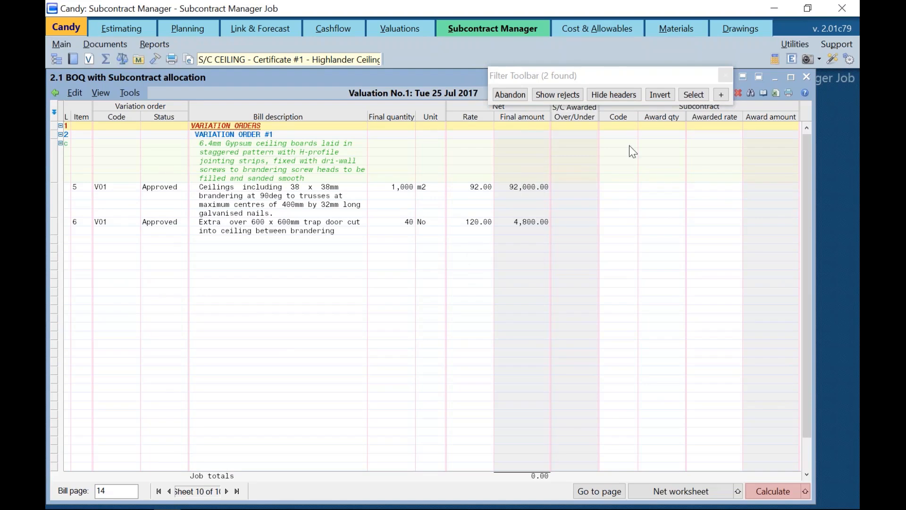
# Open the S/C CEILING Subcontract bill, arrange it beneath the filtered BOQ at half height, and go to the end of the bill.
pyautogui.click(743, 81)
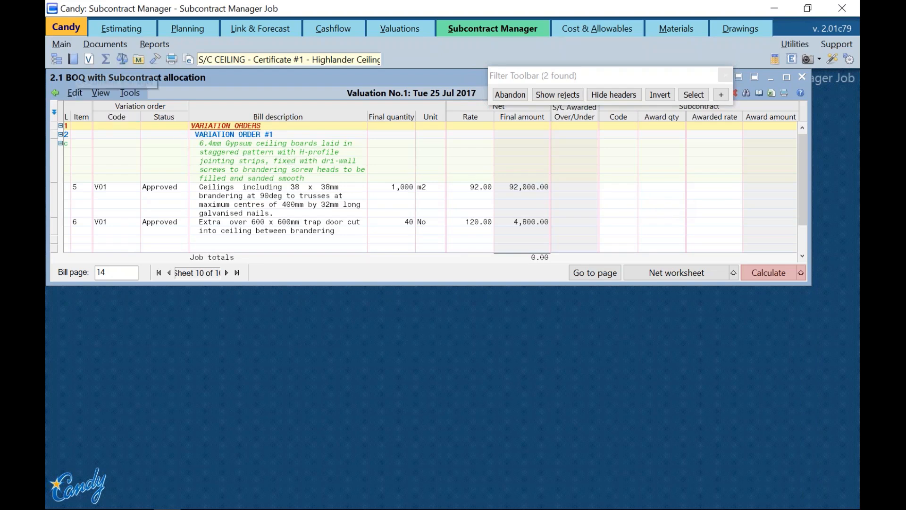
pyautogui.click(72, 59)
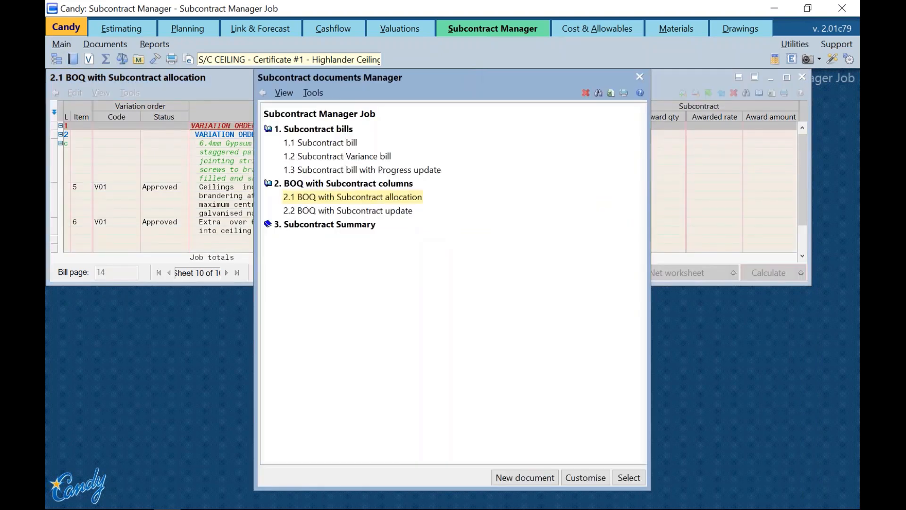
pyautogui.doubleClick(333, 145)
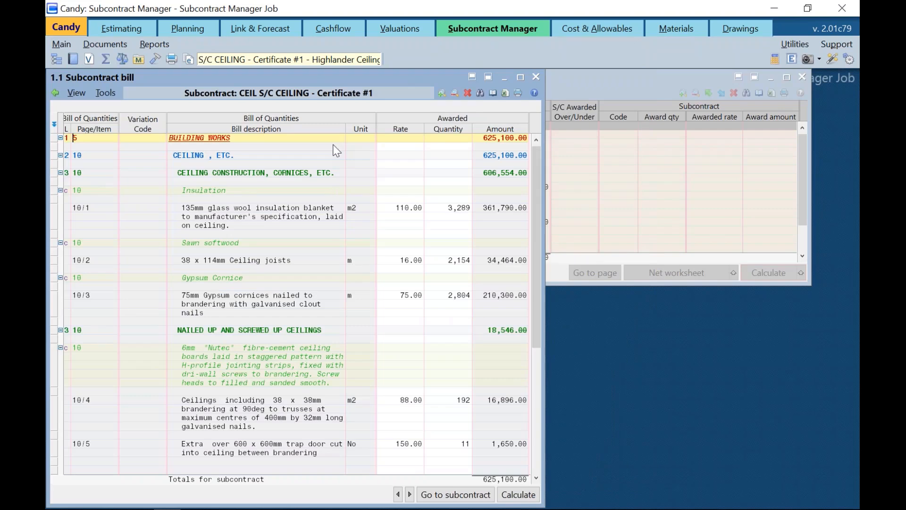
pyautogui.click(472, 77)
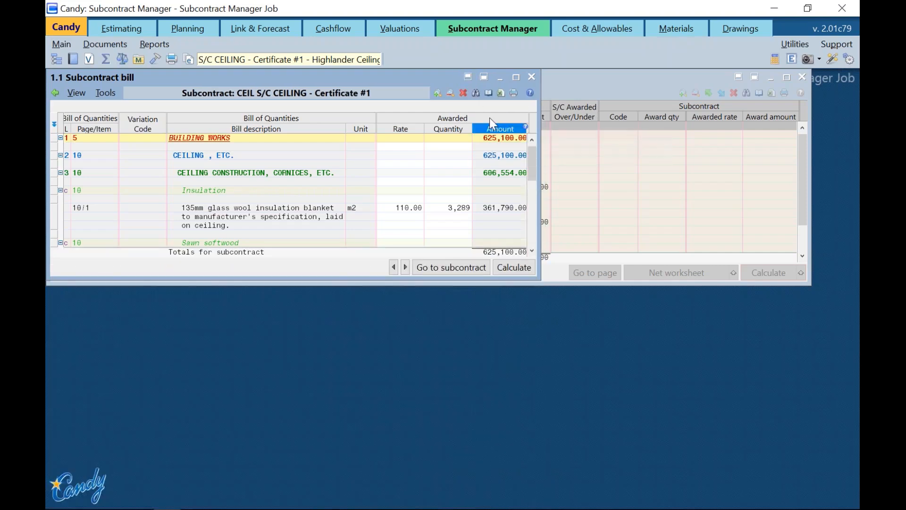
pyautogui.click(485, 76)
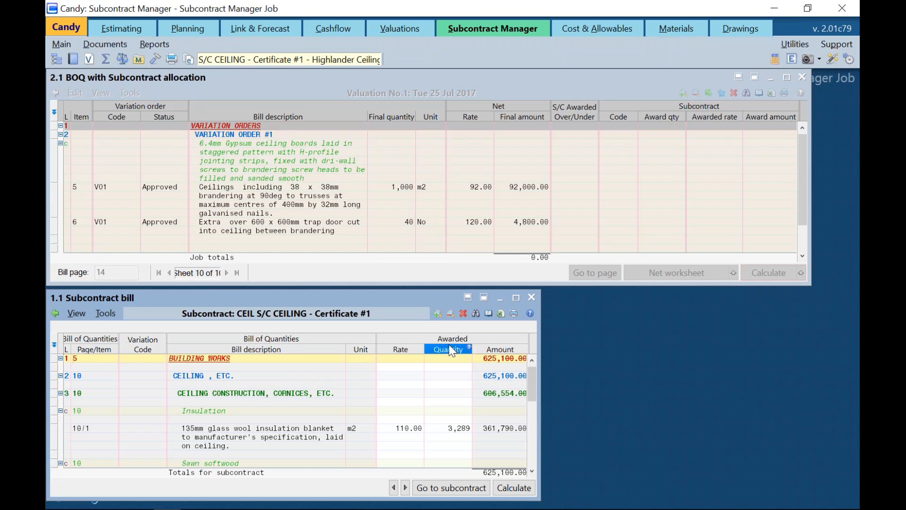
pyautogui.click(217, 403)
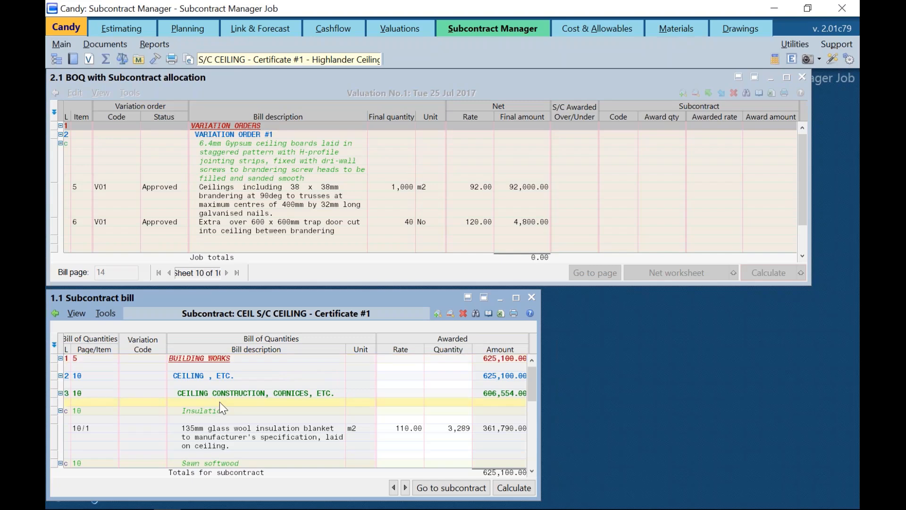
pyautogui.moveTo(534, 375); pyautogui.dragTo(533, 469)
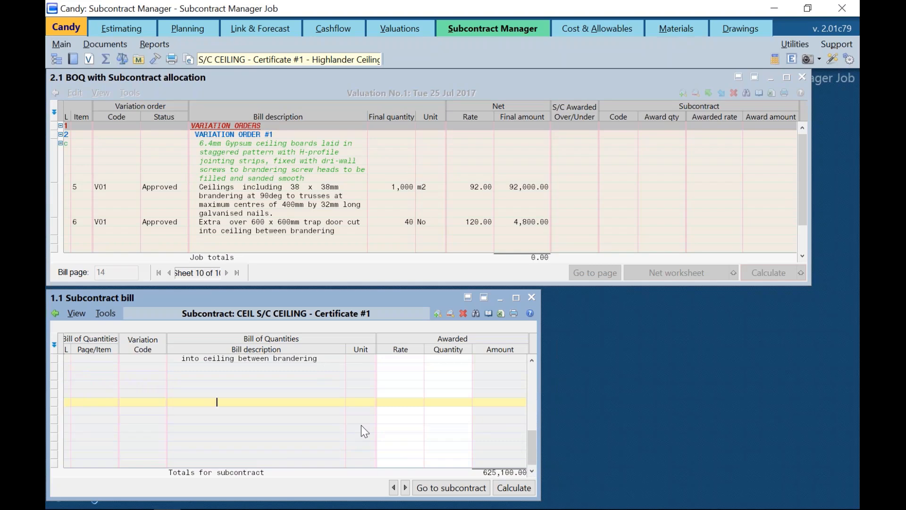
# Allocate variation order item 5, the V01 ceilings with 38 x 38mm brandering, to the CEIL subcontract.
pyautogui.click(564, 188)
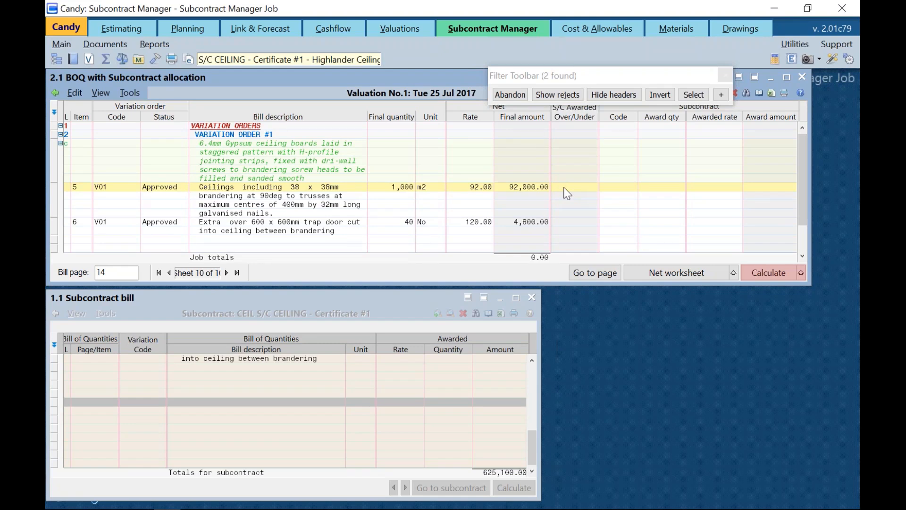
pyautogui.doubleClick(619, 193)
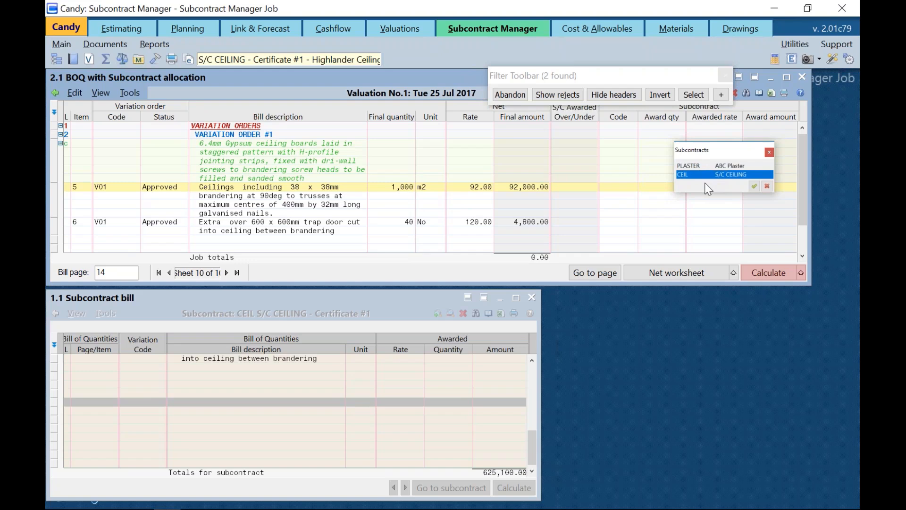
pyautogui.click(754, 185)
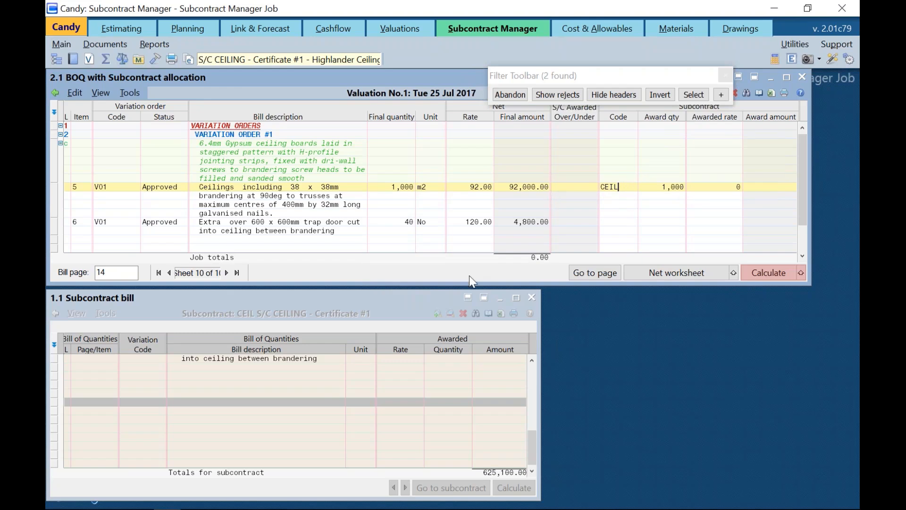
# Examine the V01 ceilings item 14/5 under Variation Order #1 in the S/C CEILING Subcontract bill.
pyautogui.click(418, 389)
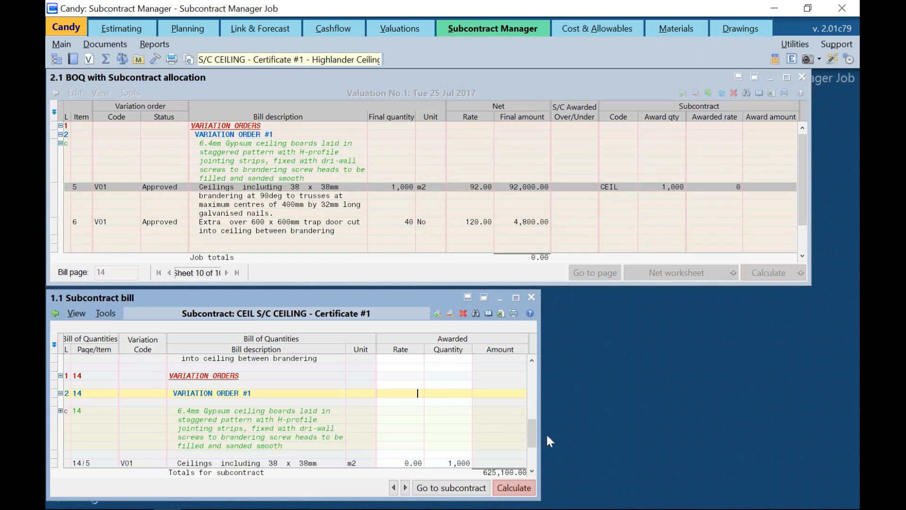
pyautogui.scroll(-2, 537, 436)
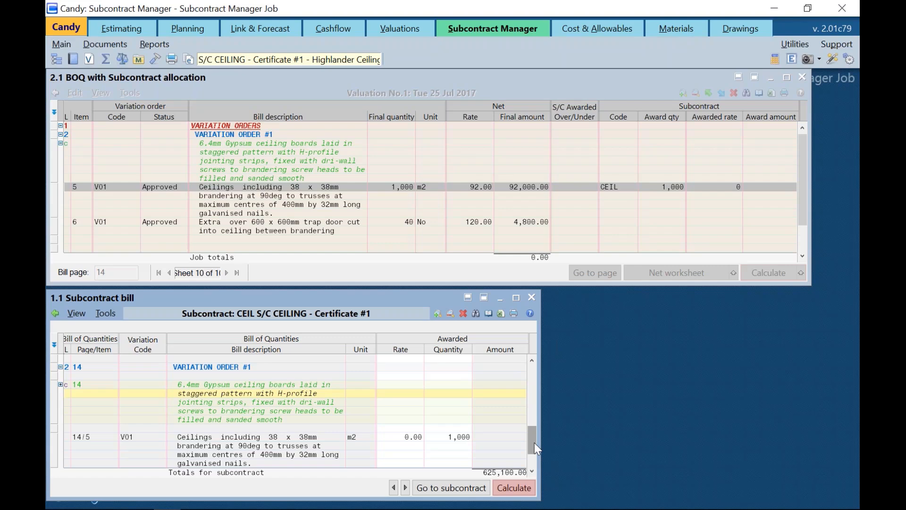
pyautogui.click(532, 472)
pyautogui.click(533, 472)
pyautogui.click(533, 472)
pyautogui.click(533, 471)
pyautogui.click(533, 472)
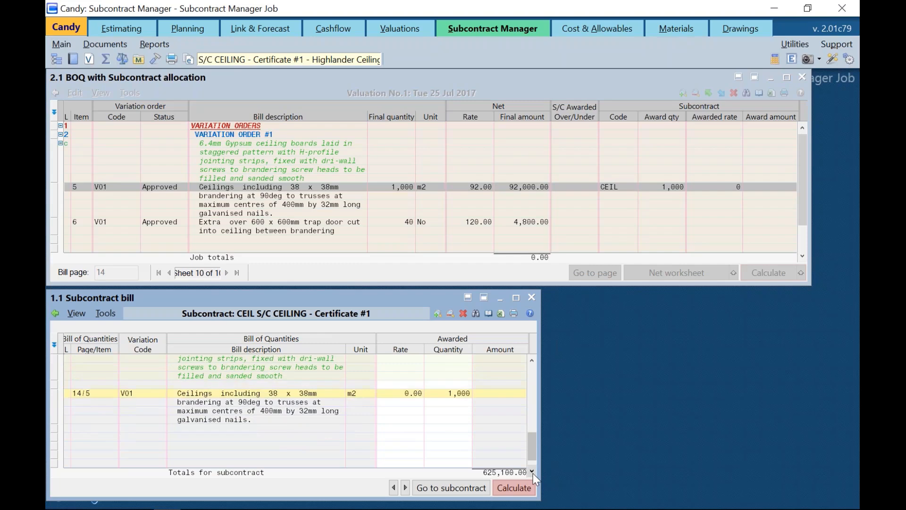
# Allocate variation order item 6, the V01 extra over for the 600 x 600mm trap door, to the CEIL subcontract.
pyautogui.click(267, 241)
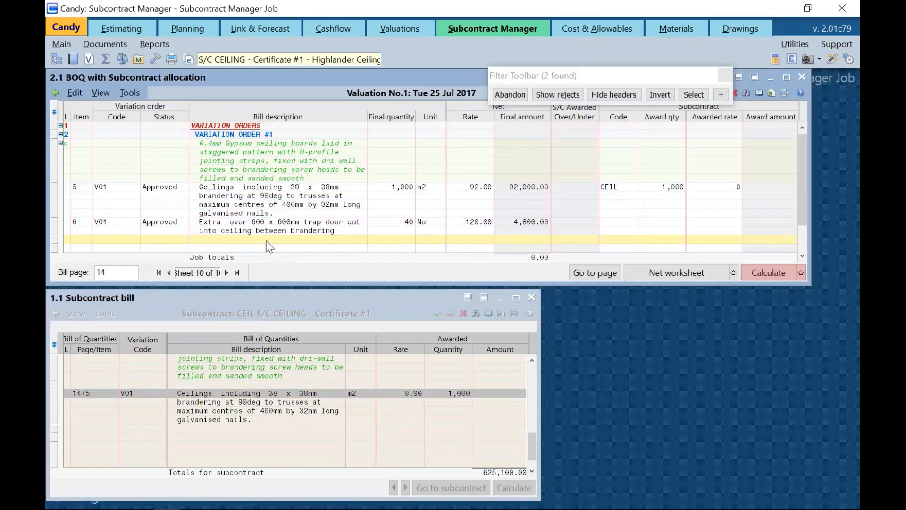
pyautogui.click(59, 224)
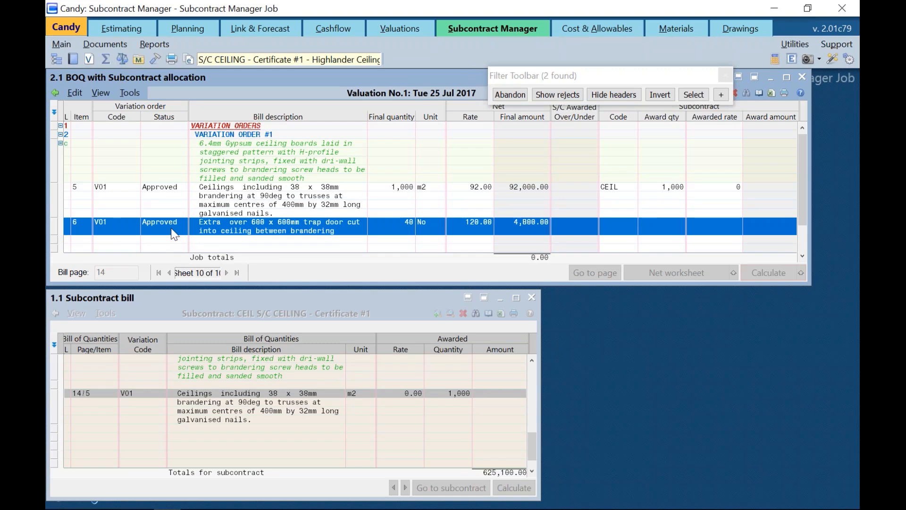
pyautogui.moveTo(173, 231); pyautogui.dragTo(184, 444)
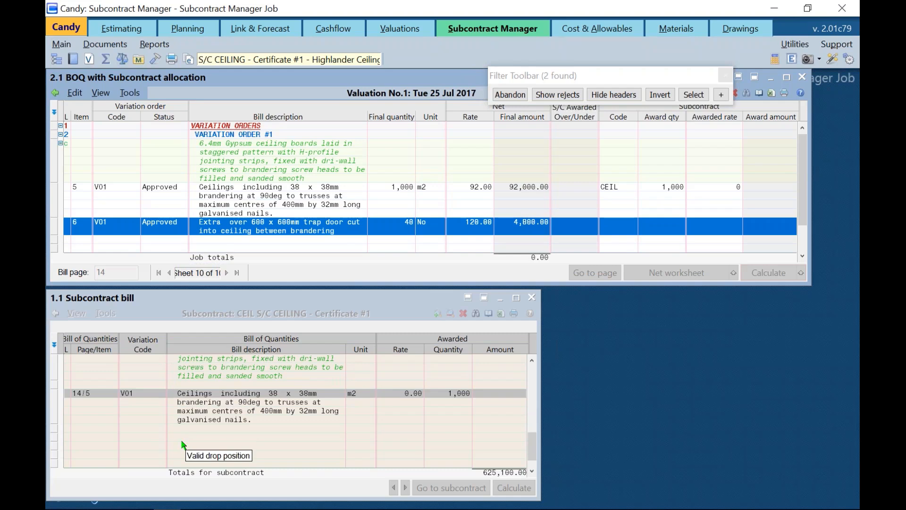
pyautogui.moveTo(182, 444); pyautogui.dragTo(183, 445)
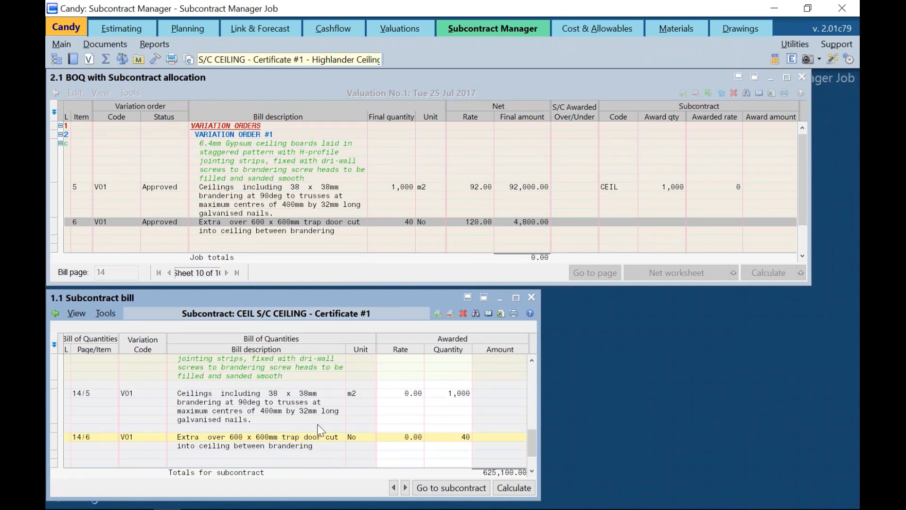
pyautogui.click(178, 437)
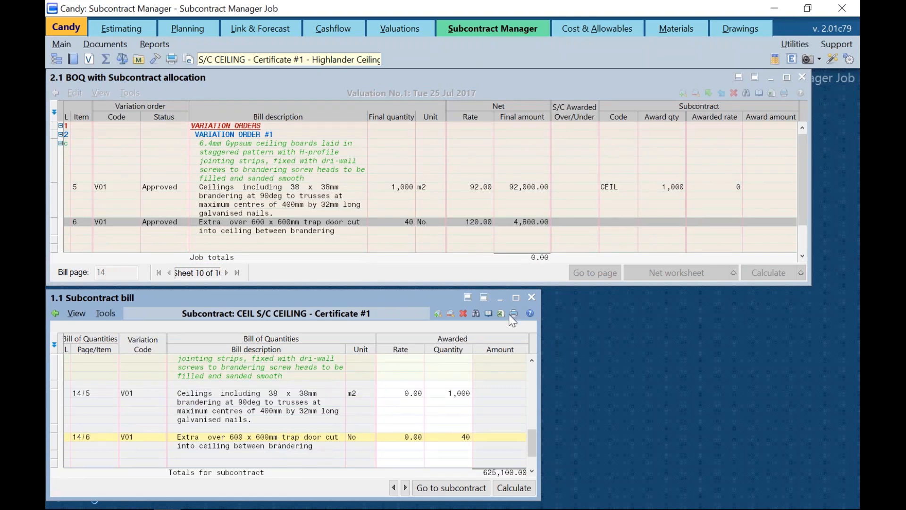
pyautogui.click(597, 208)
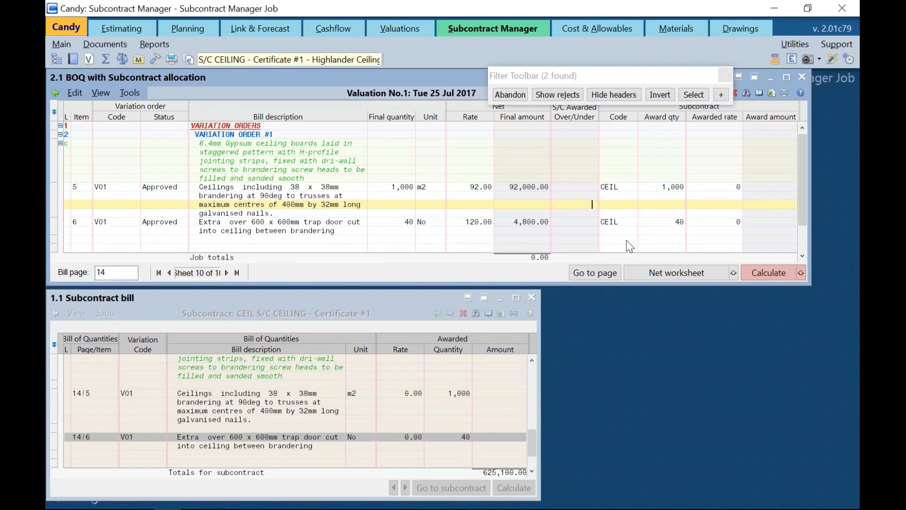
# Import the BOQ net rates for V01 items 14/5 and 14/6 in the S/C CEILING Subcontract bill, replacing any existing rates.
pyautogui.click(405, 437)
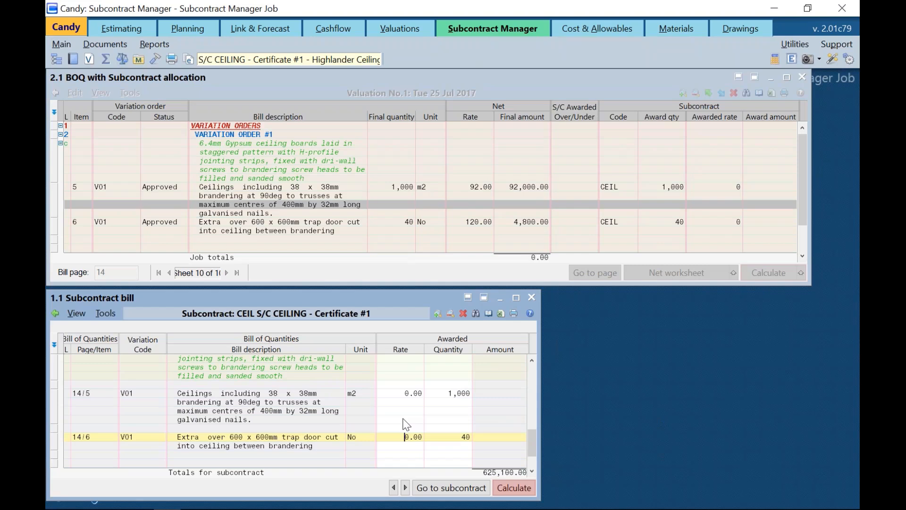
pyautogui.click(392, 396)
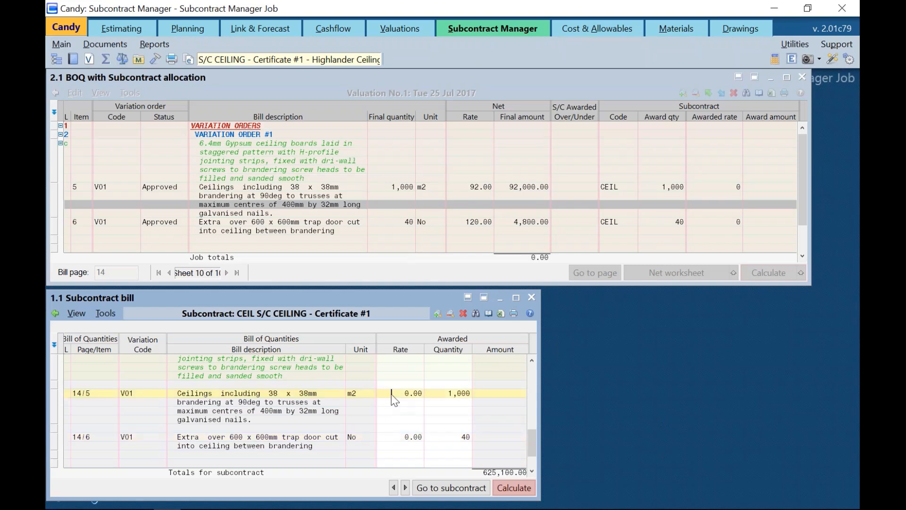
pyautogui.keyDown('shift'); pyautogui.click(406, 440); pyautogui.keyUp('shift')
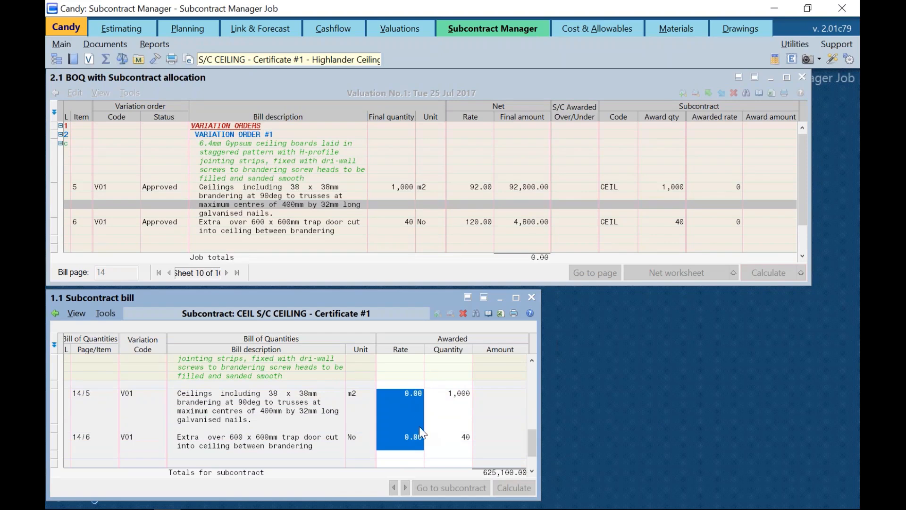
pyautogui.rightClick(406, 414)
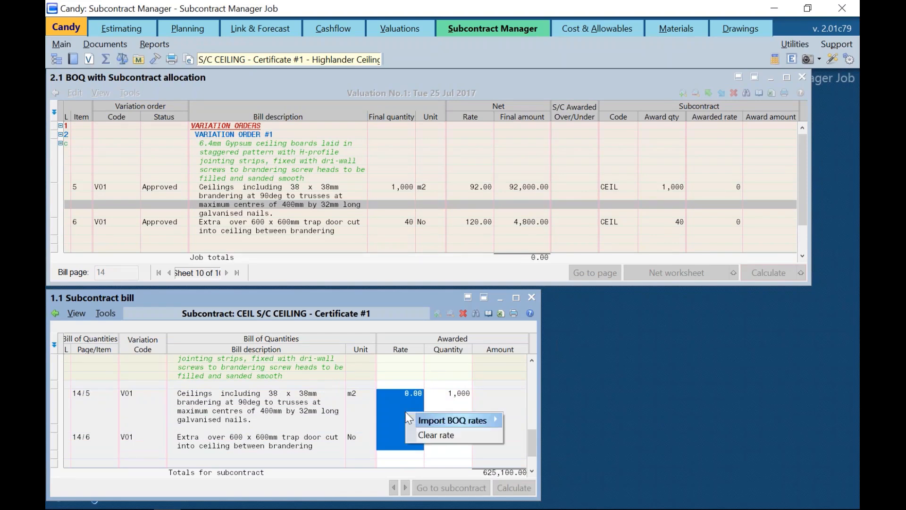
pyautogui.moveTo(446, 421)
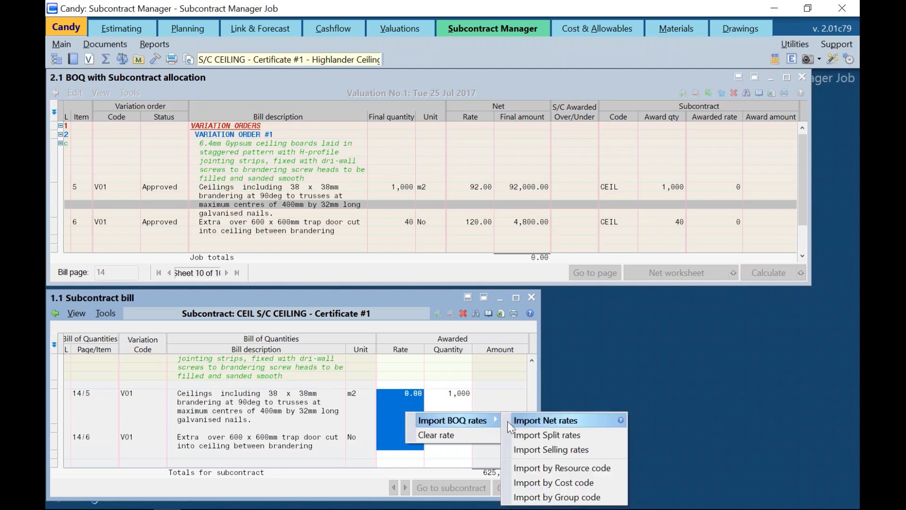
pyautogui.click(530, 421)
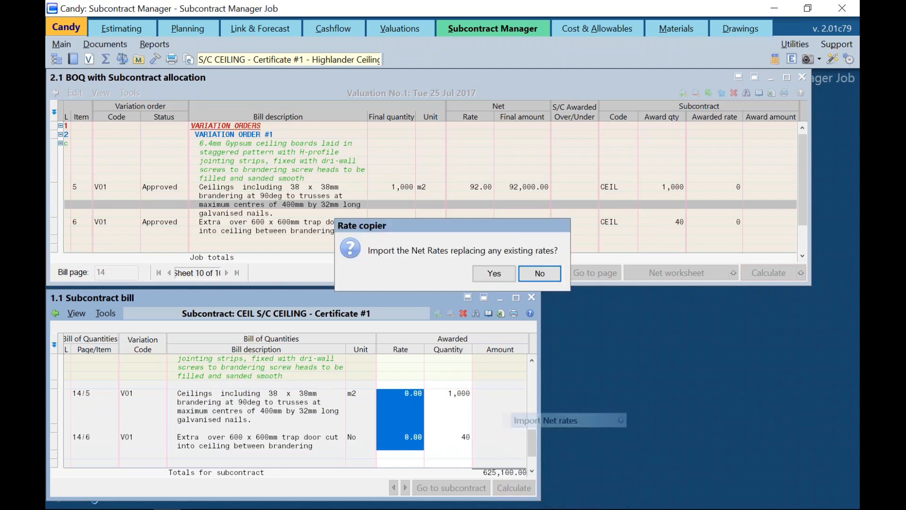
pyautogui.click(485, 269)
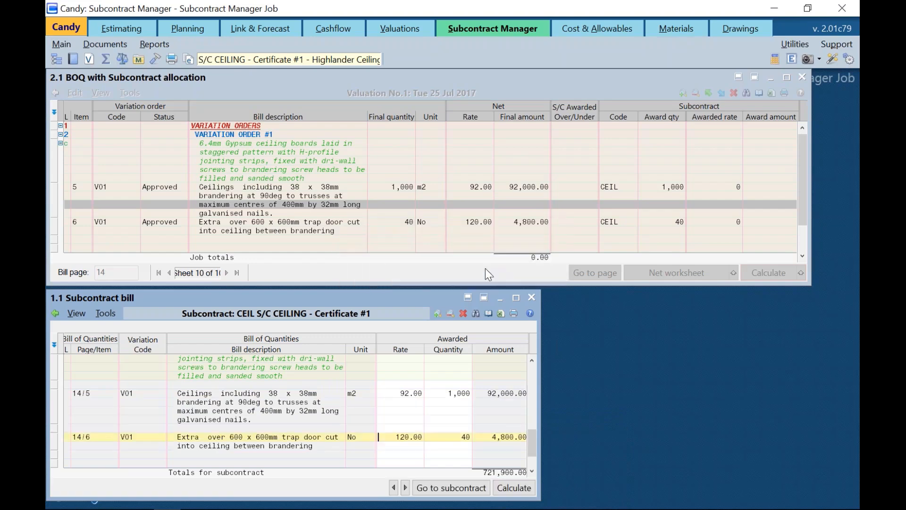
# Close all open documents, including the Subcontract bill and the BOQ with Subcontract allocation.
pyautogui.click(352, 409)
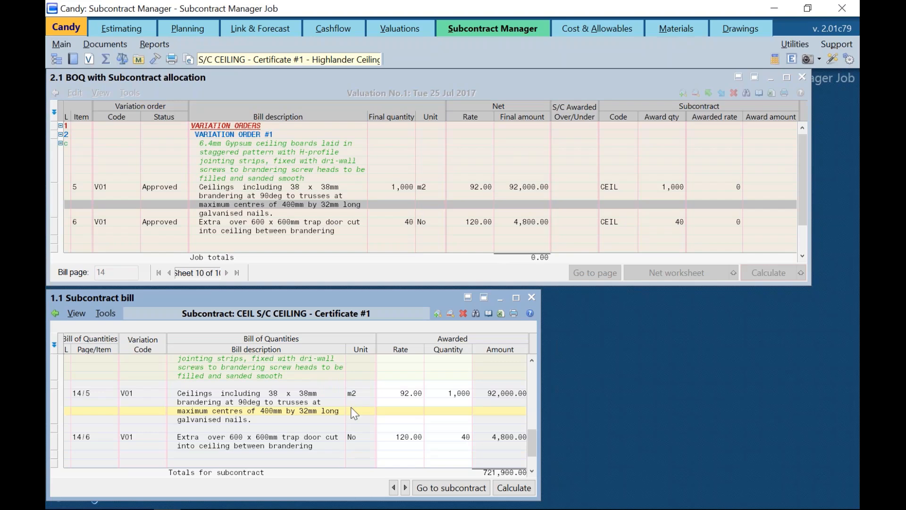
pyautogui.click(127, 393)
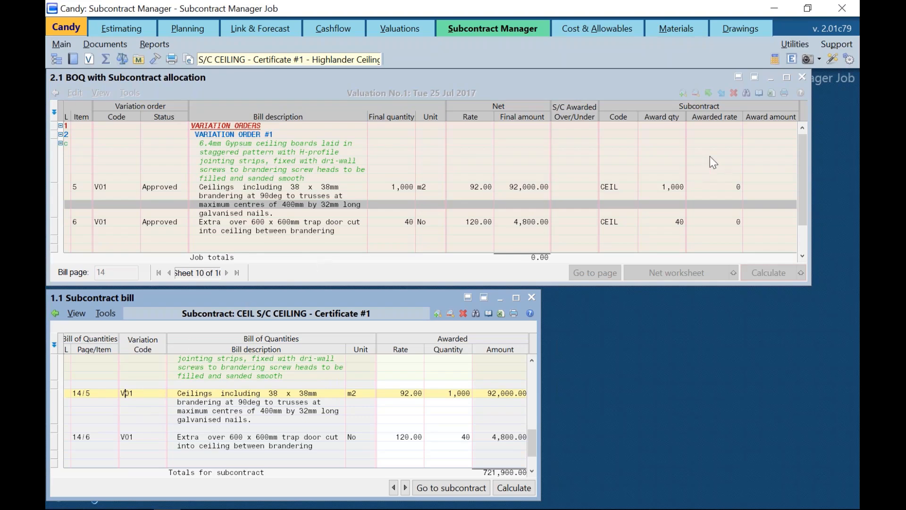
pyautogui.click(833, 61)
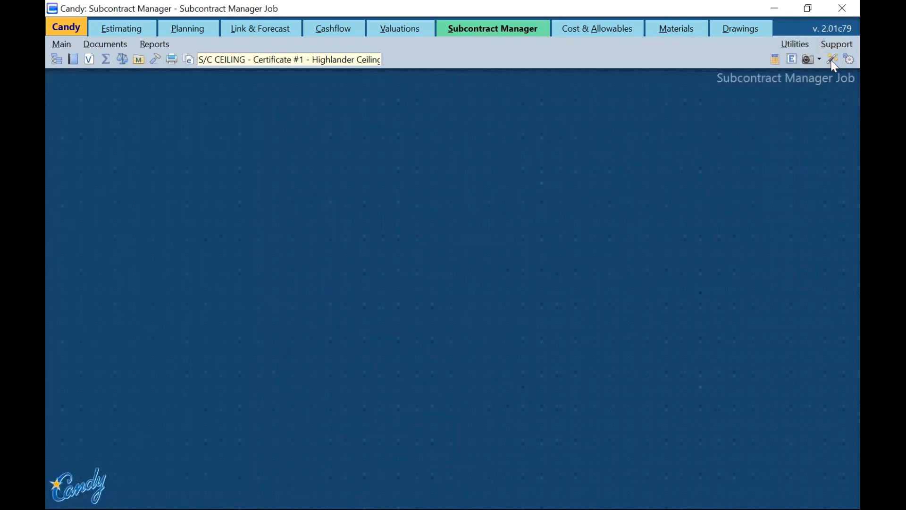